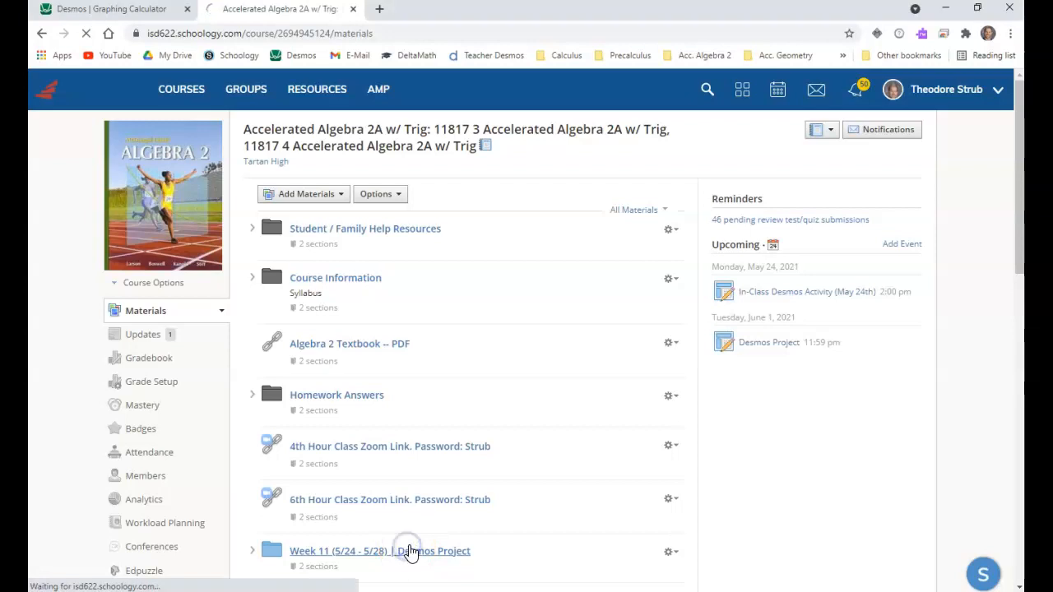
- Open the Desmos Picture Graph Rubric from the Desmos Project assignment and examine its required functions, link and scoring sections
scroll(322, 390, down, 4)
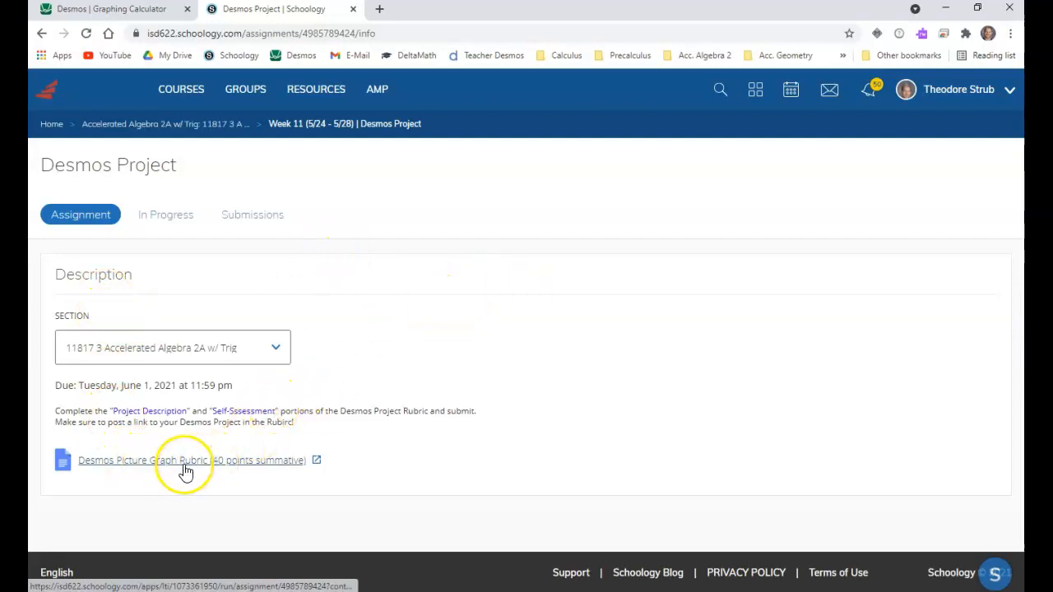
click(175, 465)
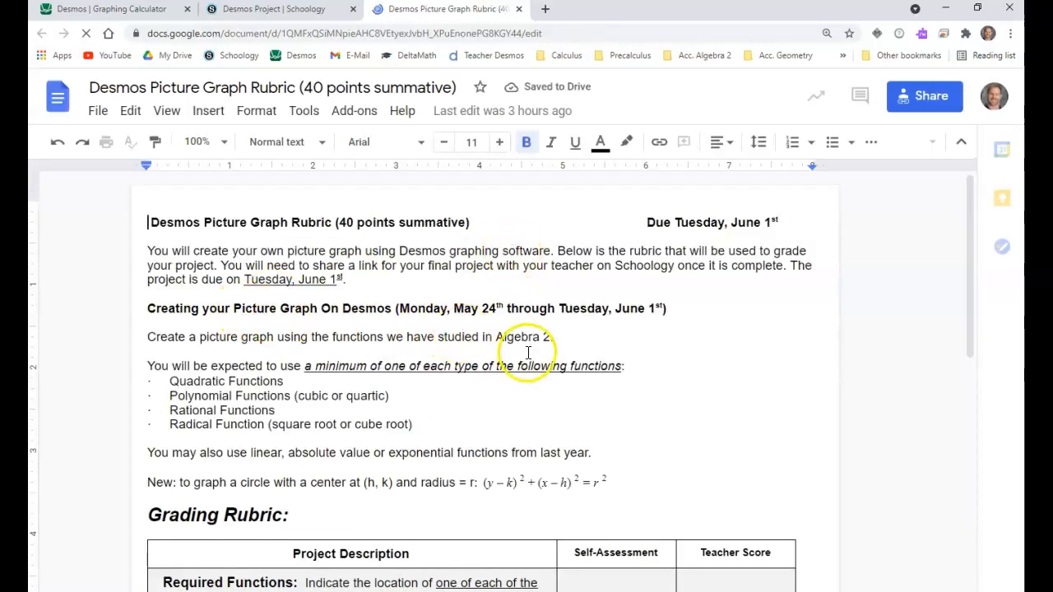
scroll(528, 352, down, 5)
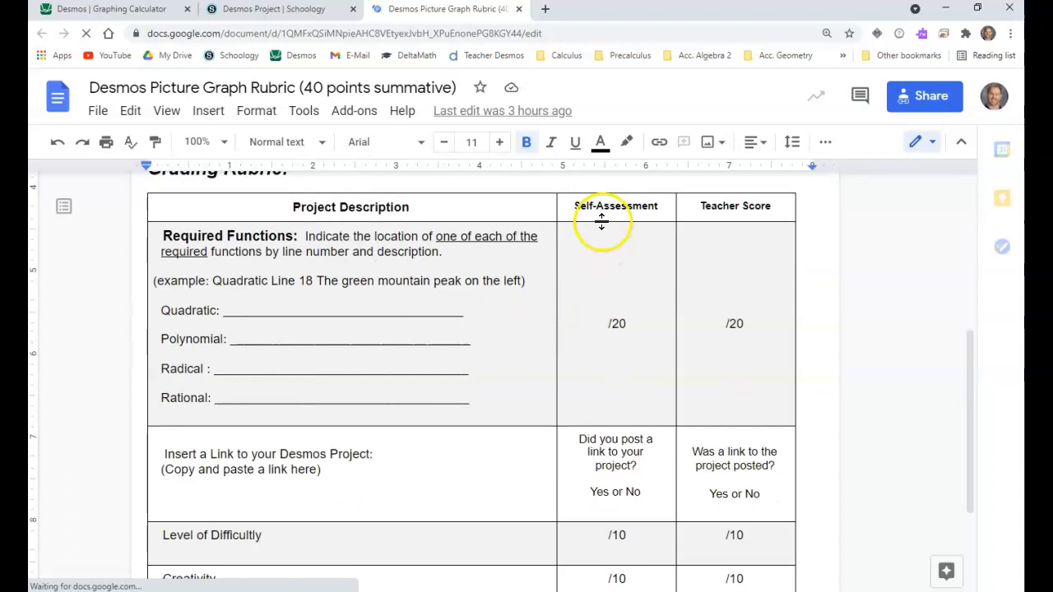
click(608, 323)
scroll(607, 321, down, 2)
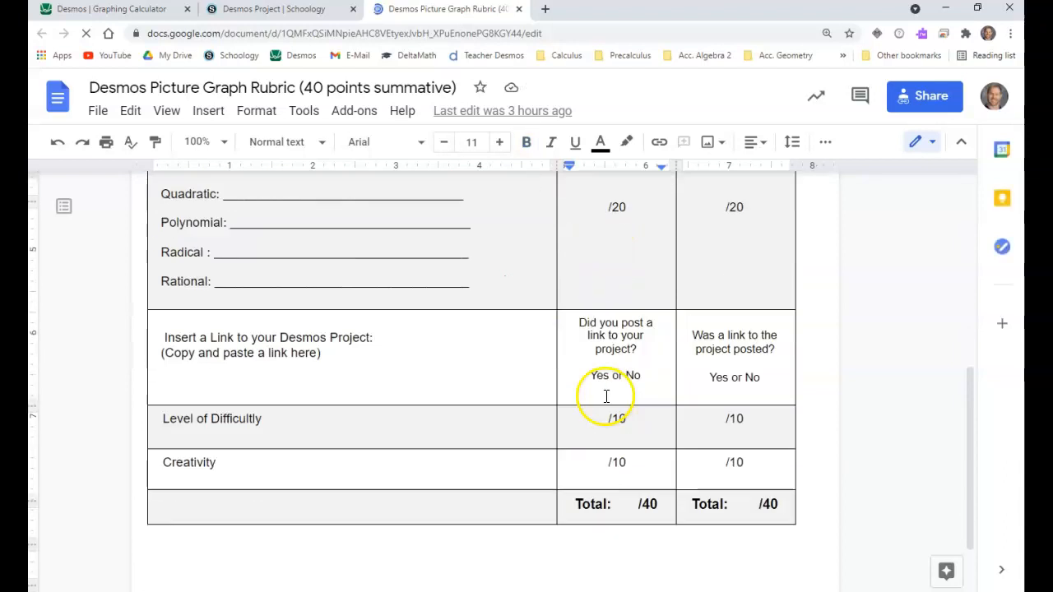
scroll(512, 374, up, 3)
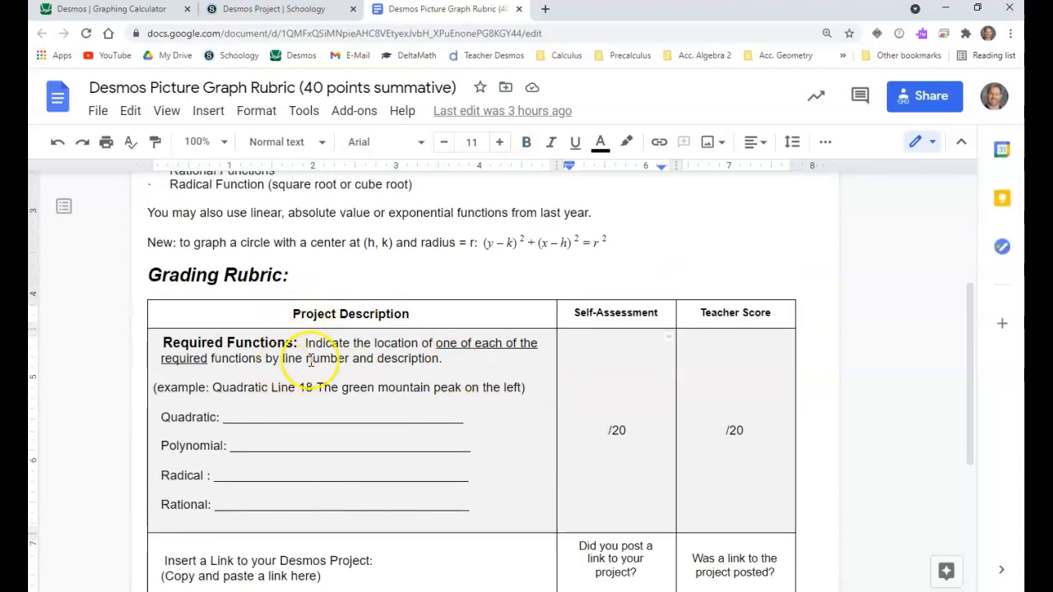
scroll(311, 362, down, 2)
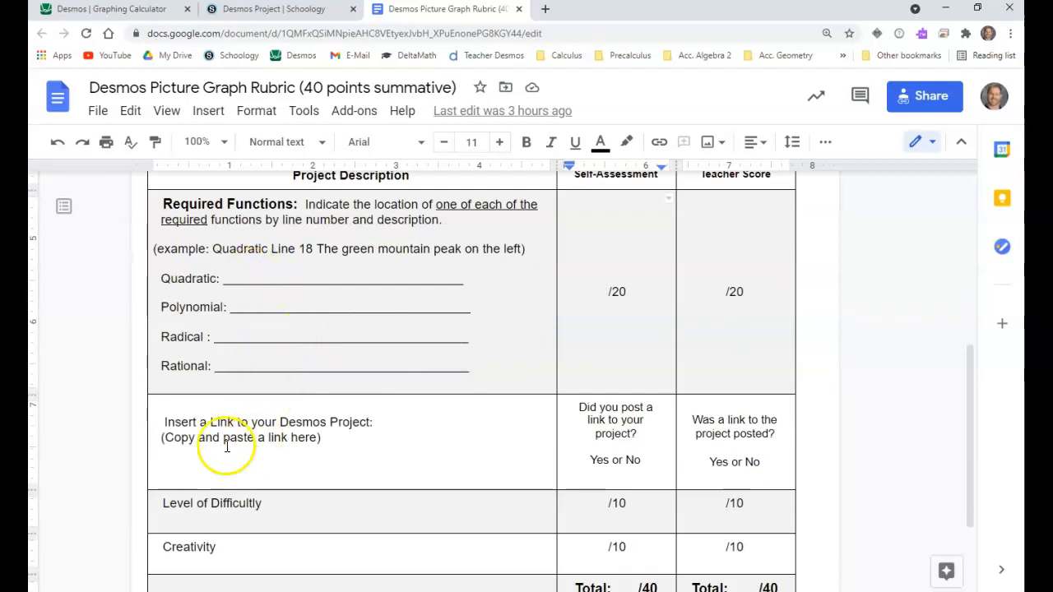
scroll(294, 451, down, 2)
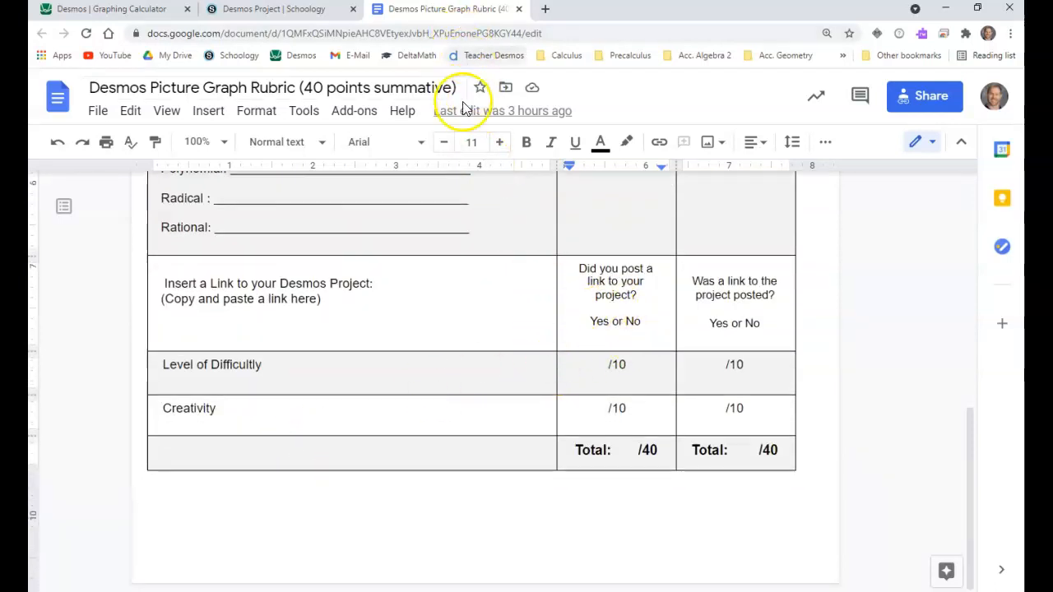
scroll(503, 277, up, 3)
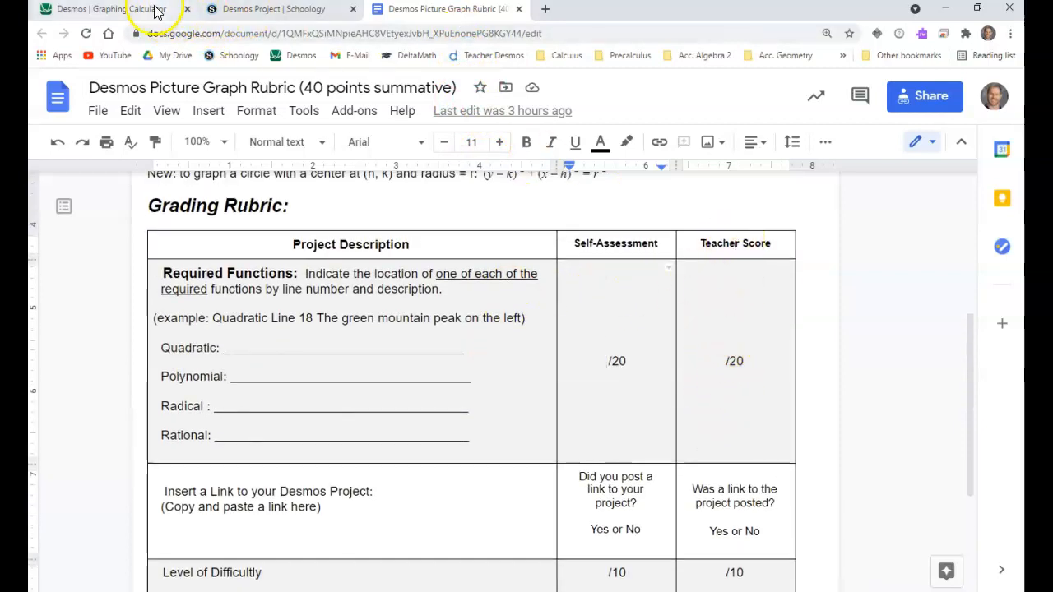
- Return to the Schoology course and open Desmos Project Notes -- Day 1 from Monday's folder in Week 11
click(240, 10)
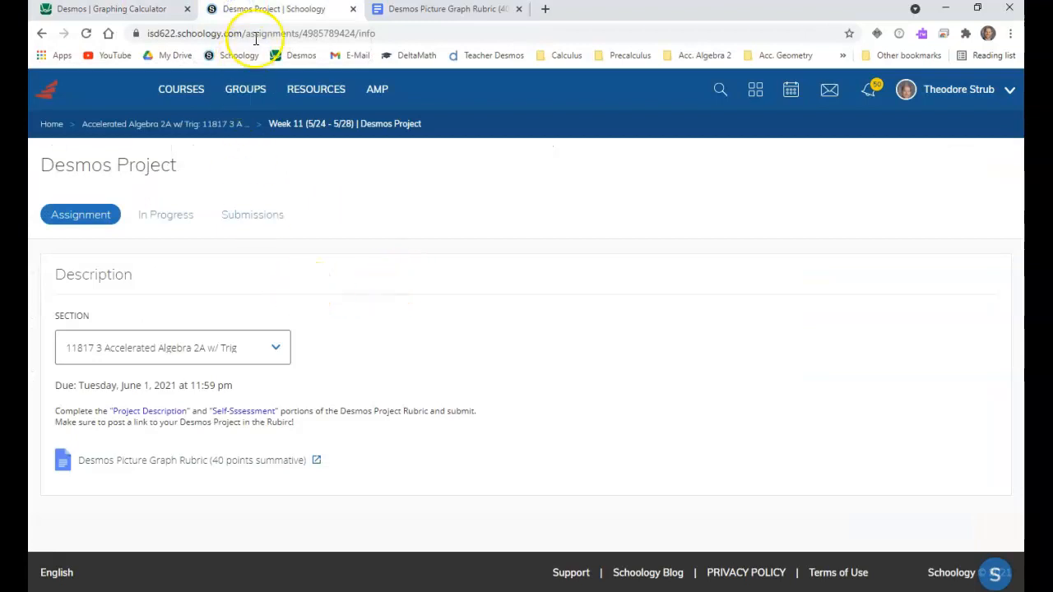
click(228, 125)
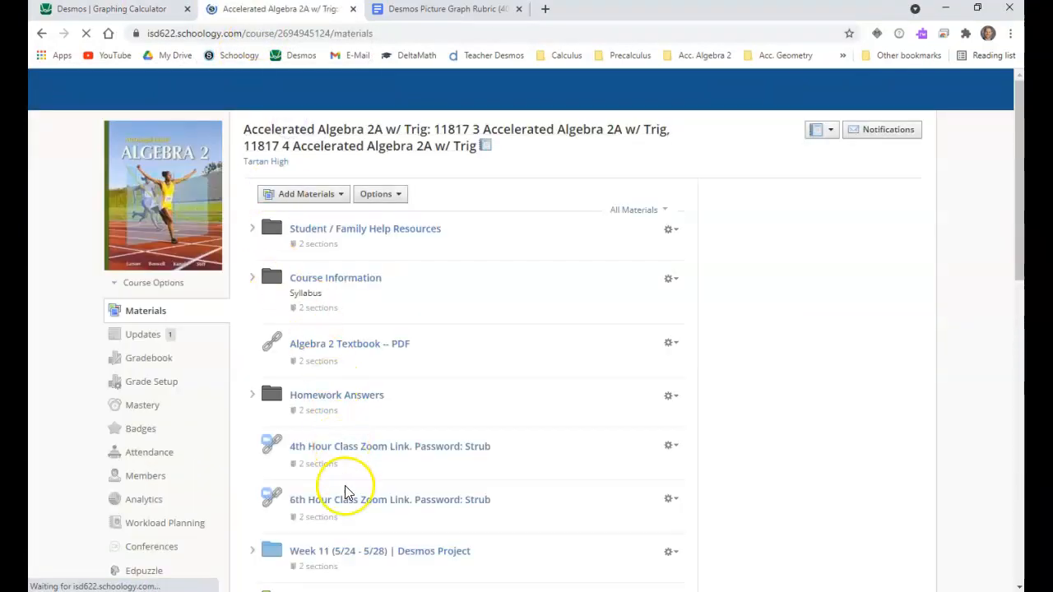
click(368, 559)
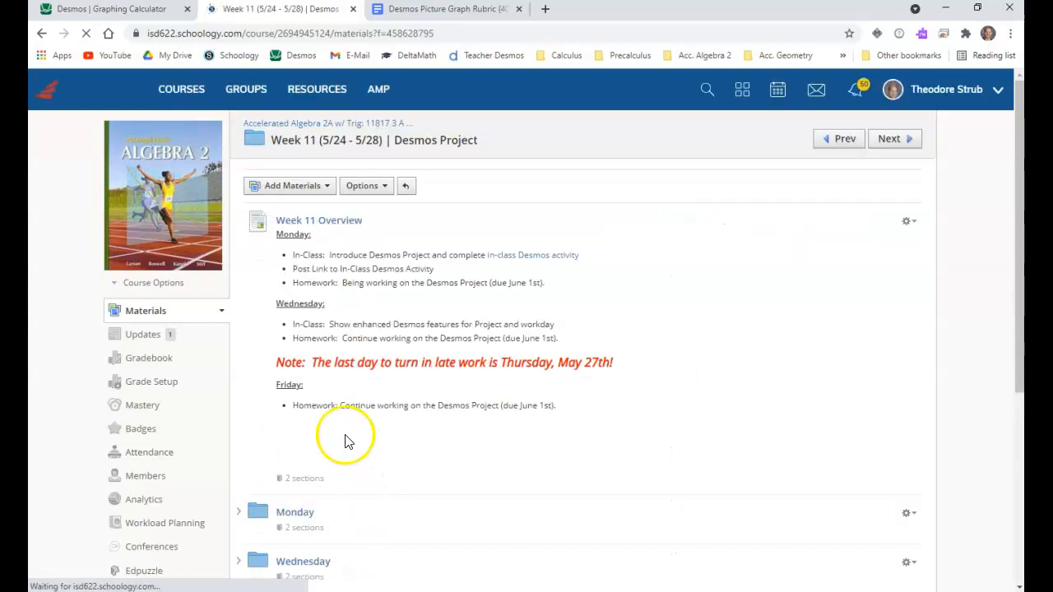
scroll(345, 440, down, 2)
click(296, 375)
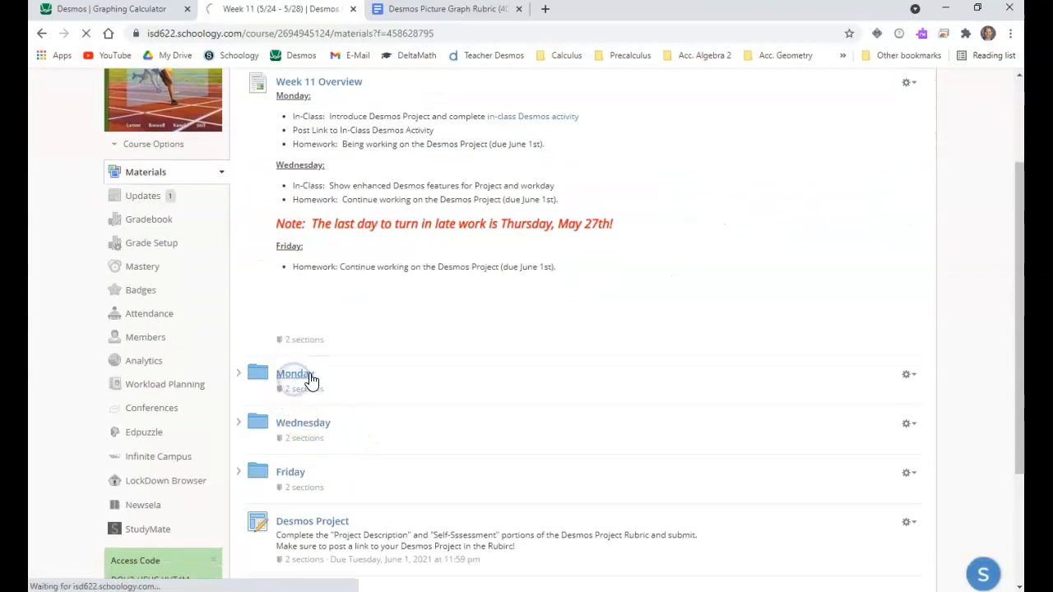
click(329, 415)
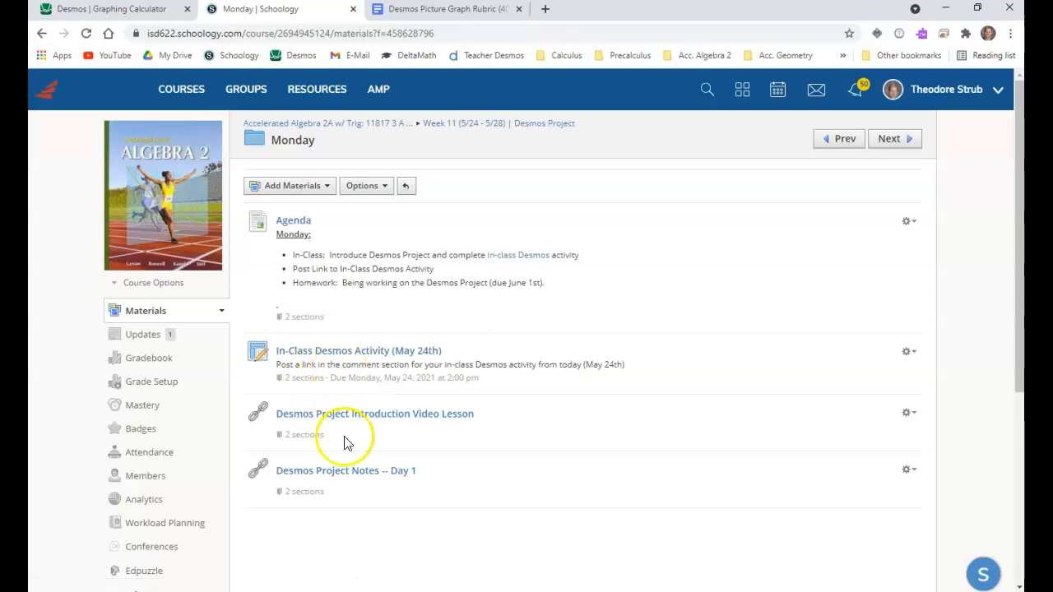
click(348, 472)
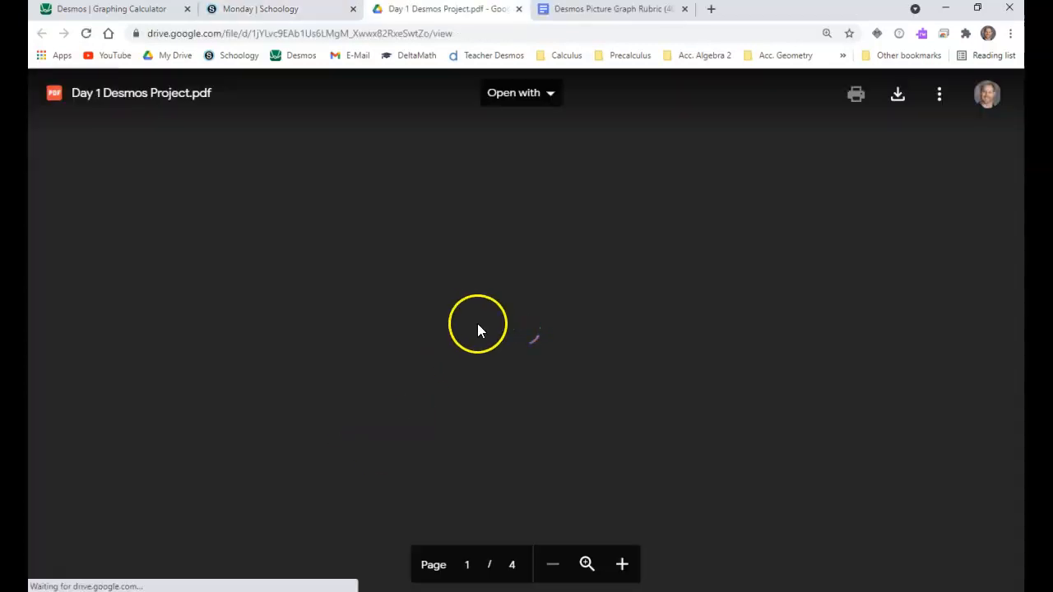
- Examine the enlarged Parent Functions page of the Day 1 notes for the general equation forms
scroll(478, 323, down, 6)
scroll(478, 323, down, 10)
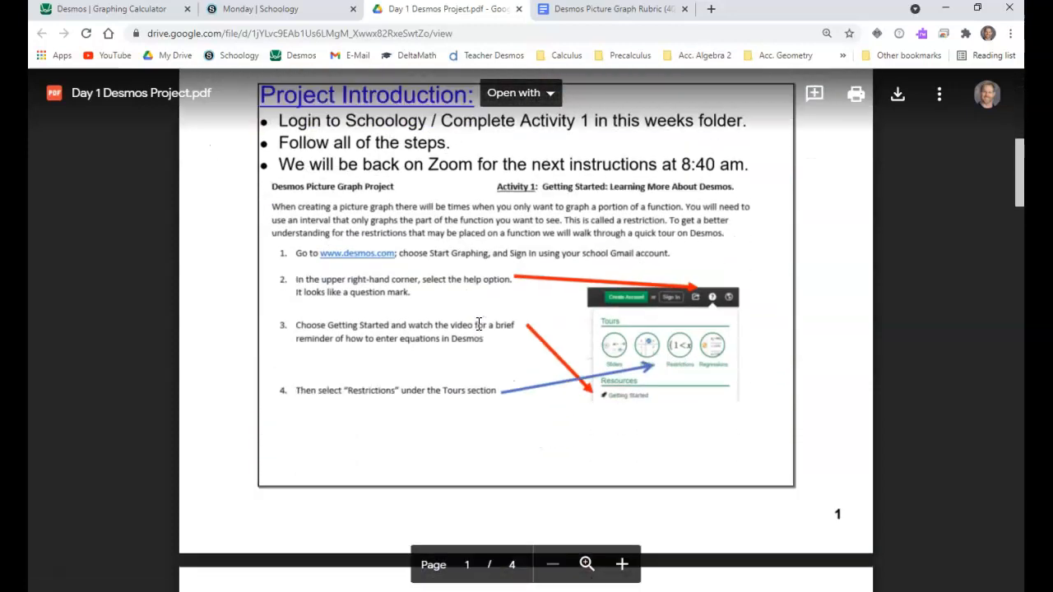
scroll(478, 323, up, 1)
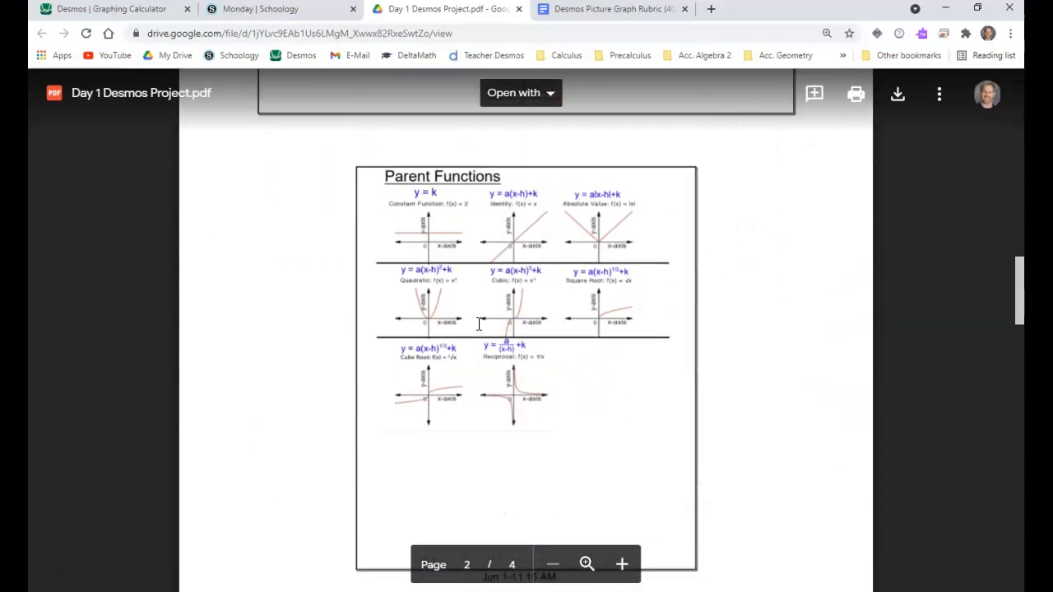
click(622, 564)
click(621, 568)
click(621, 568)
scroll(576, 480, up, 1)
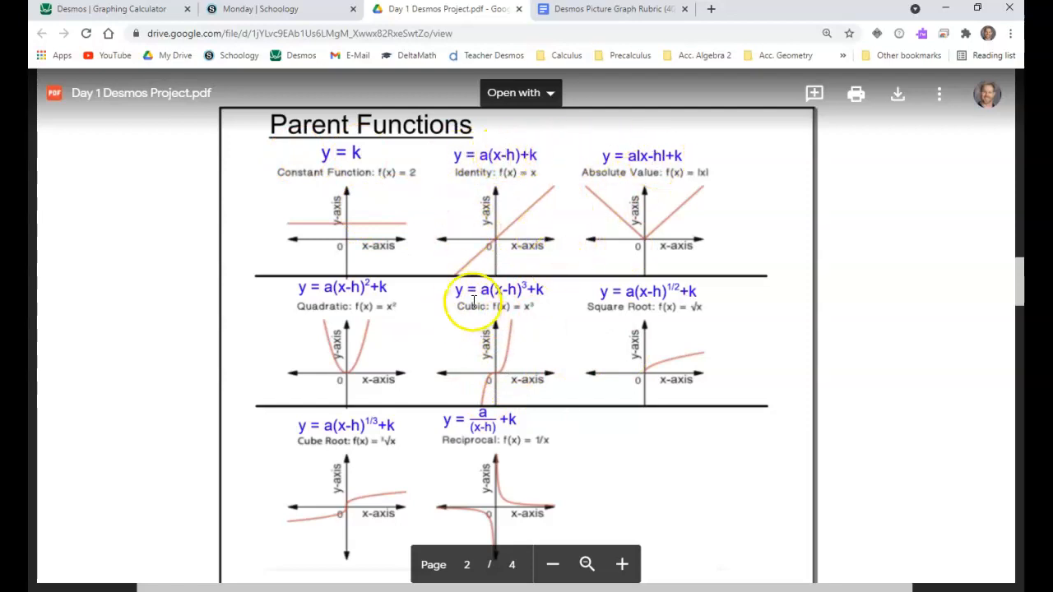
- Switch to the Desmos graphing calculator and graph y = a|x − h| + k with sliders for a, h and k
click(136, 9)
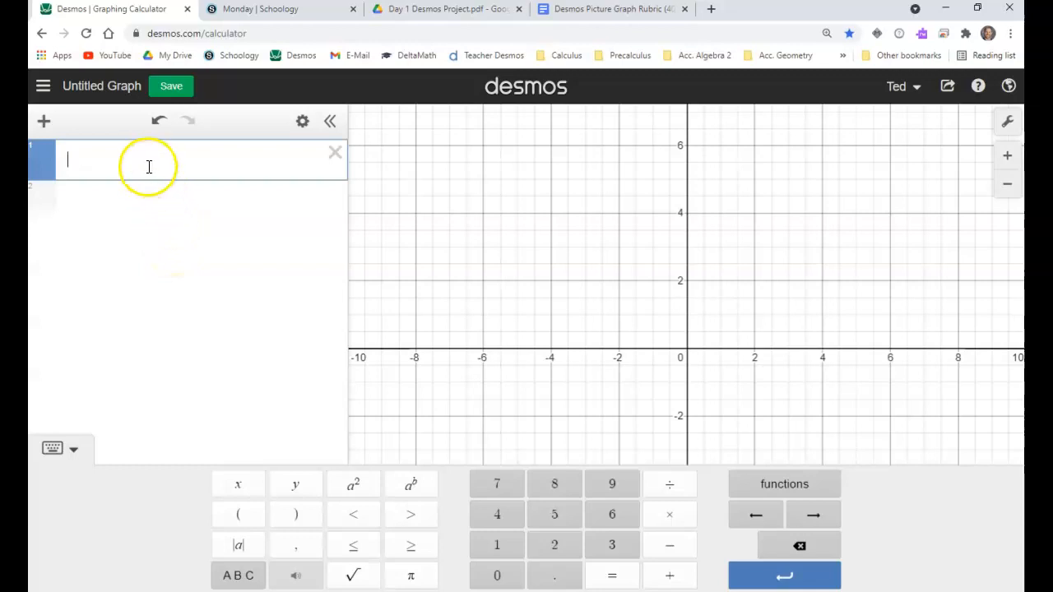
drag(682, 301, 677, 367)
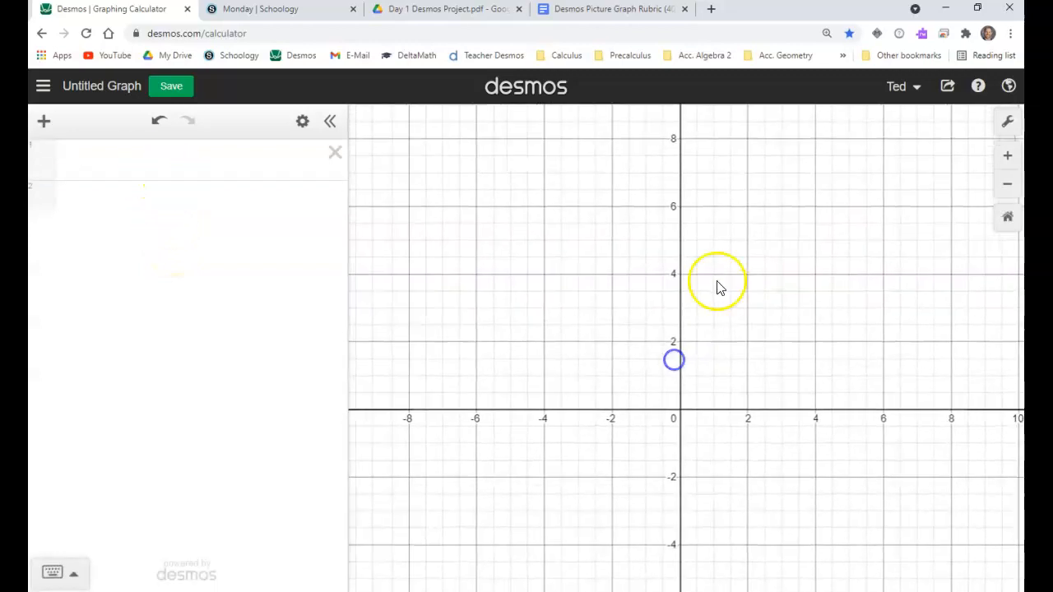
click(122, 159)
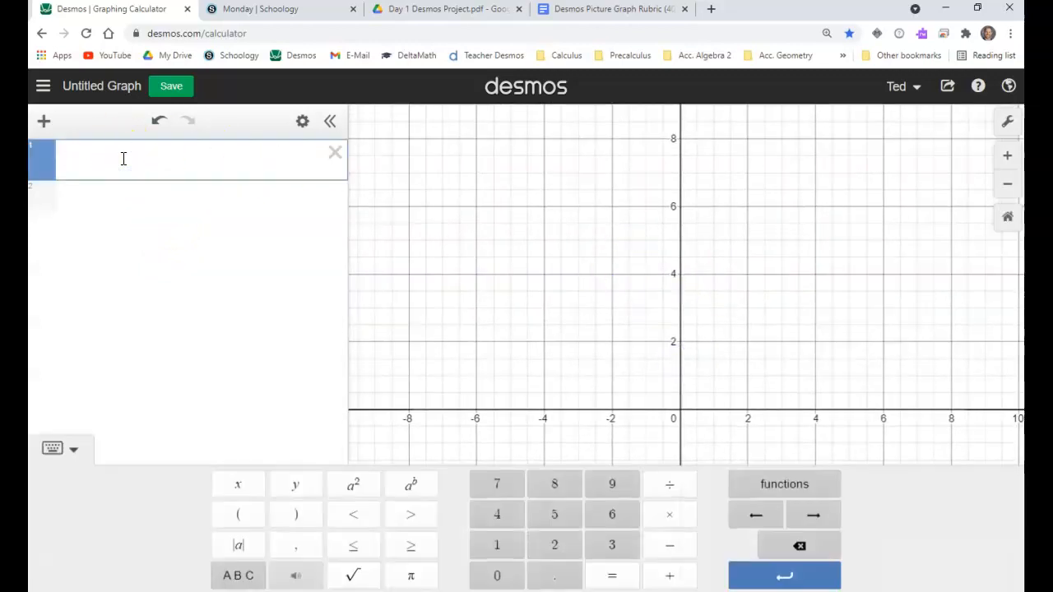
text(x()
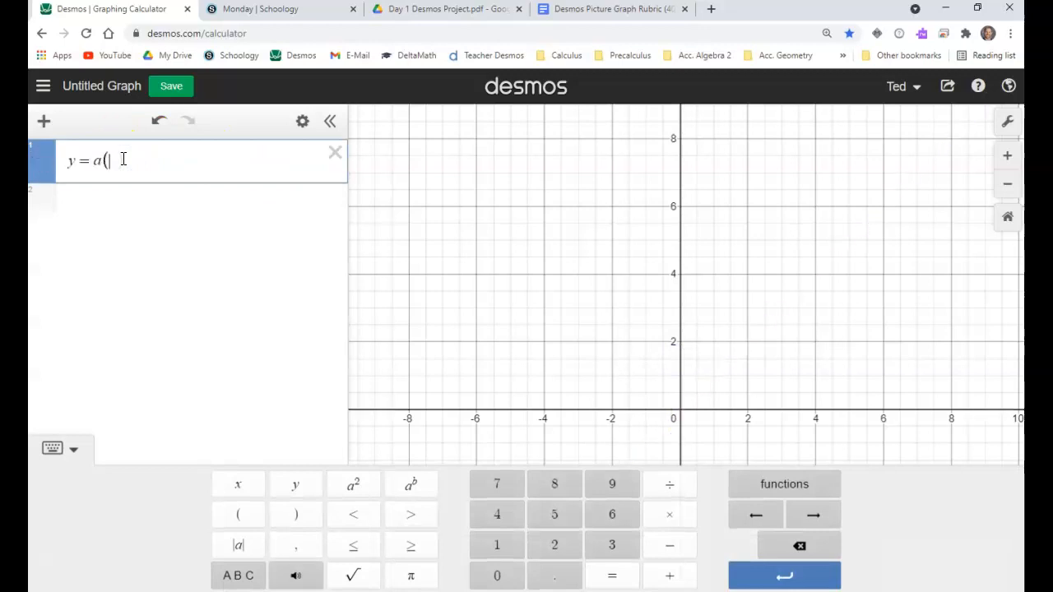
key(BackSpace)
text(a)
click(238, 544)
text(x-h|)
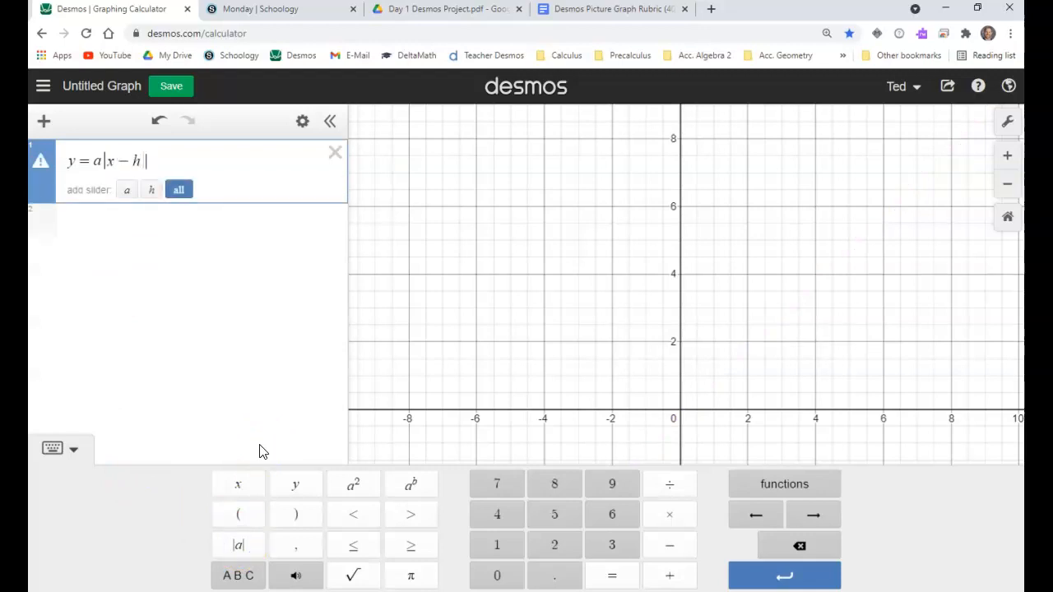
key(Right)
text(+ )
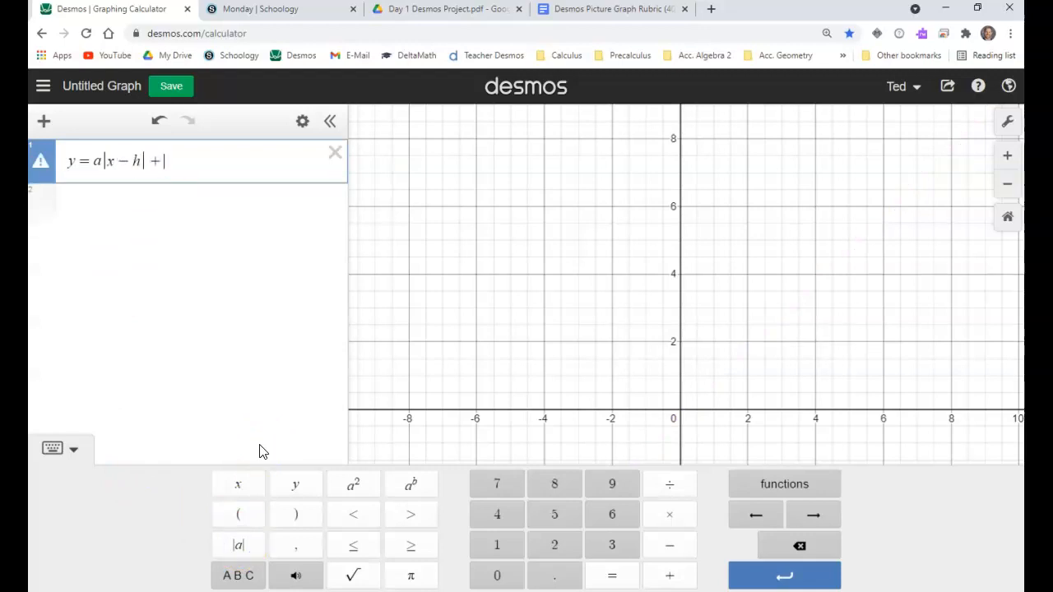
text(k)
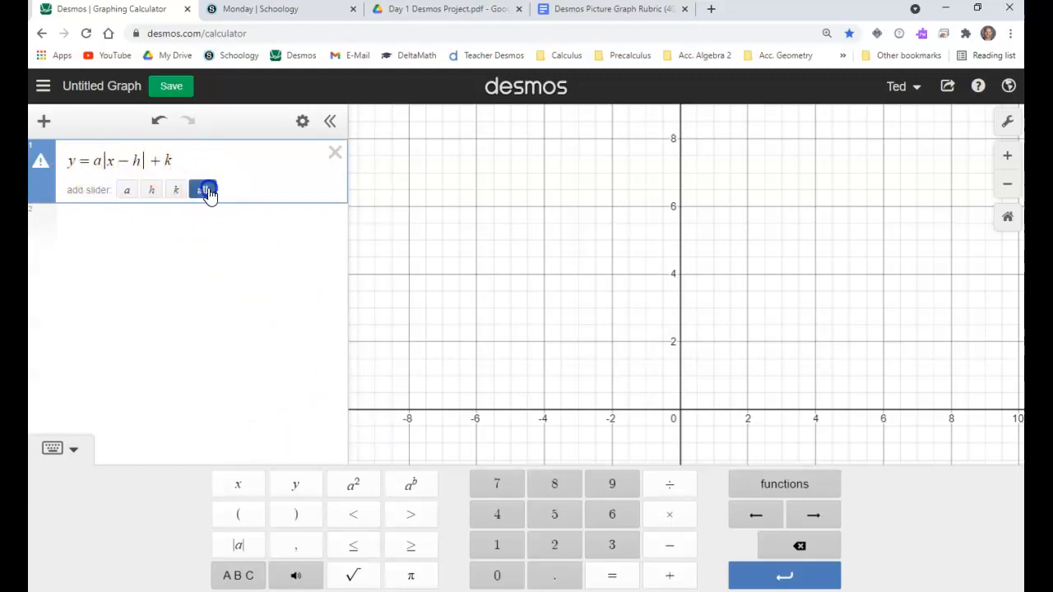
click(205, 190)
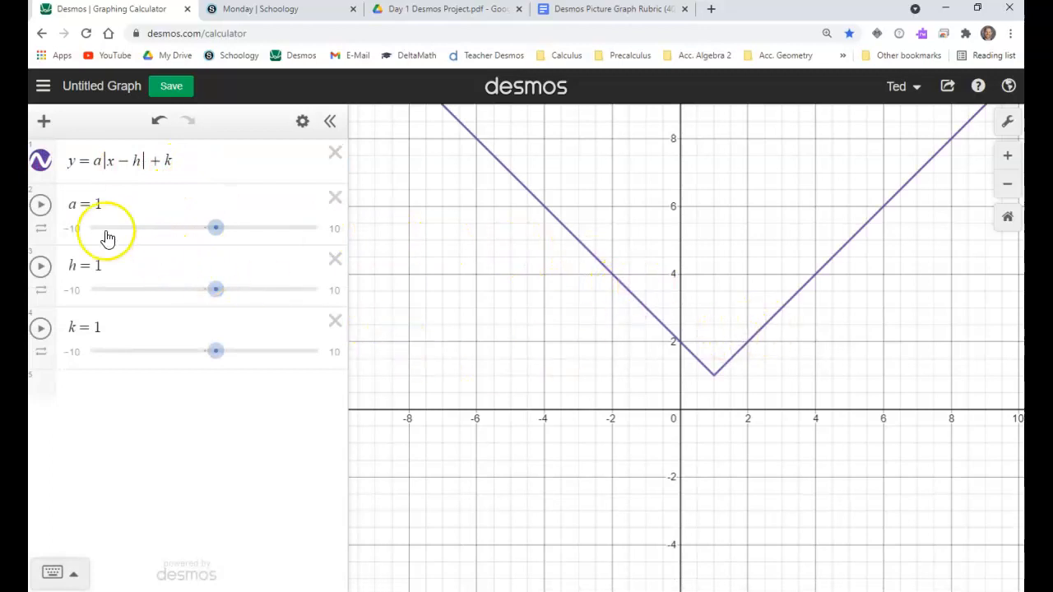
- Adjust the sliders to a = −1.8, h = −4.7 and k = 5.8
drag(219, 229, 156, 290)
drag(216, 352, 271, 354)
drag(162, 288, 159, 294)
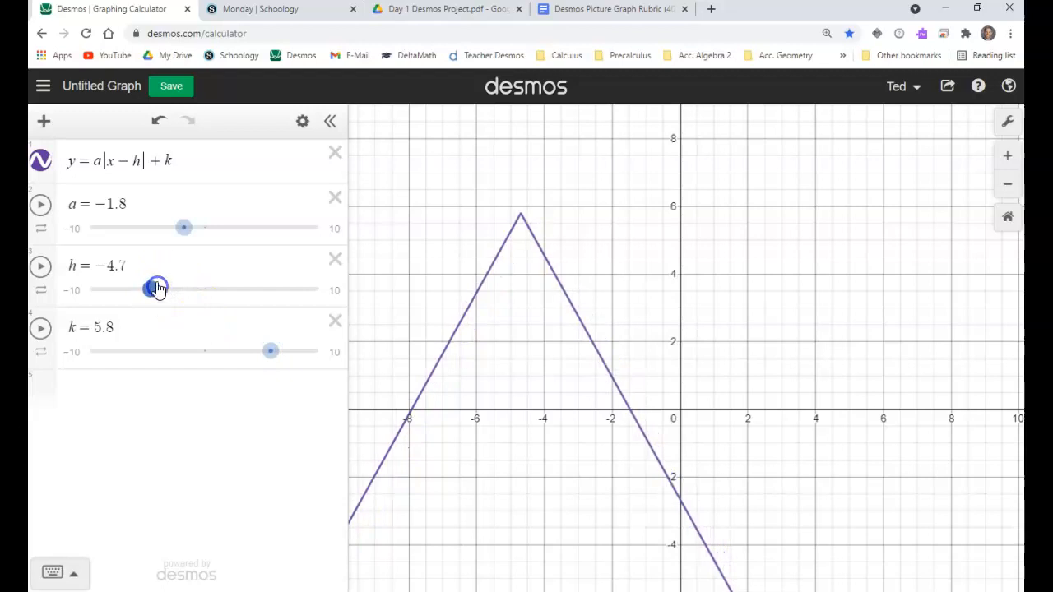
- Display the coordinates of both x-intercepts of the absolute value graph
click(632, 416)
click(630, 412)
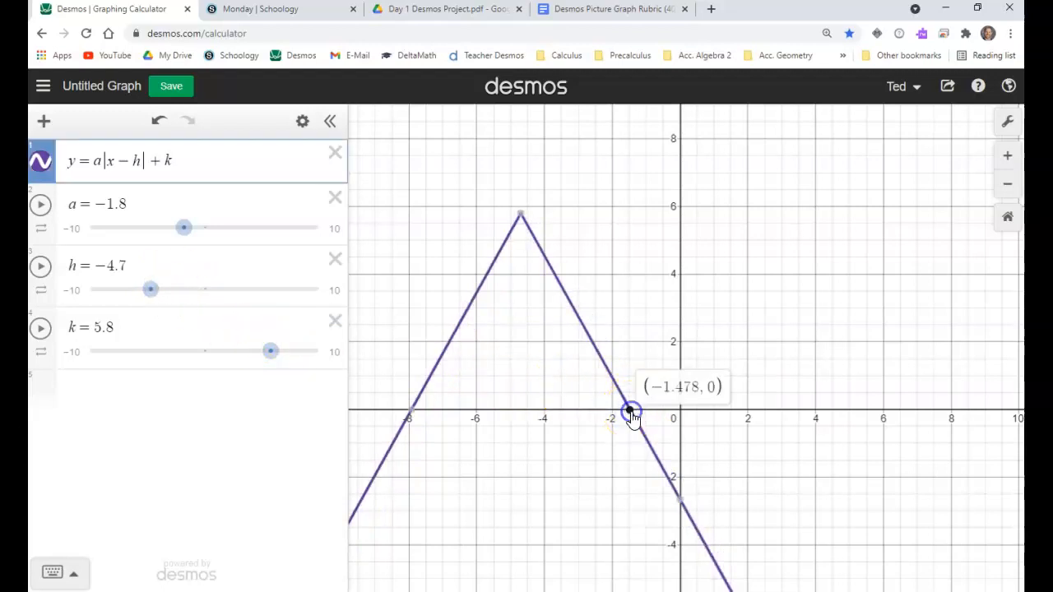
click(411, 412)
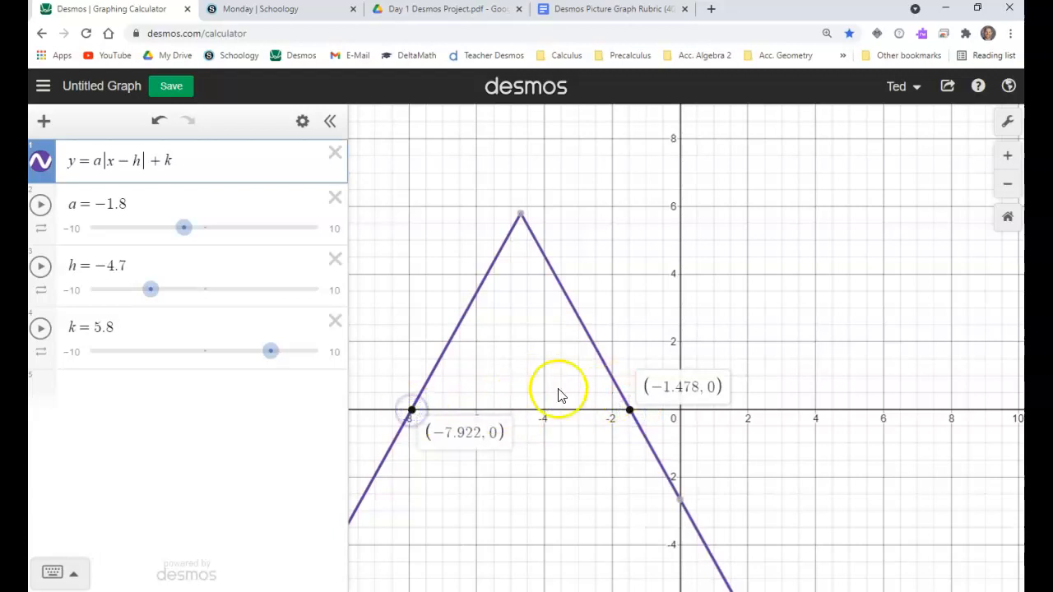
- Copy the equation y = a|x − h| + k into a new expression line below the k slider
drag(188, 164, 68, 172)
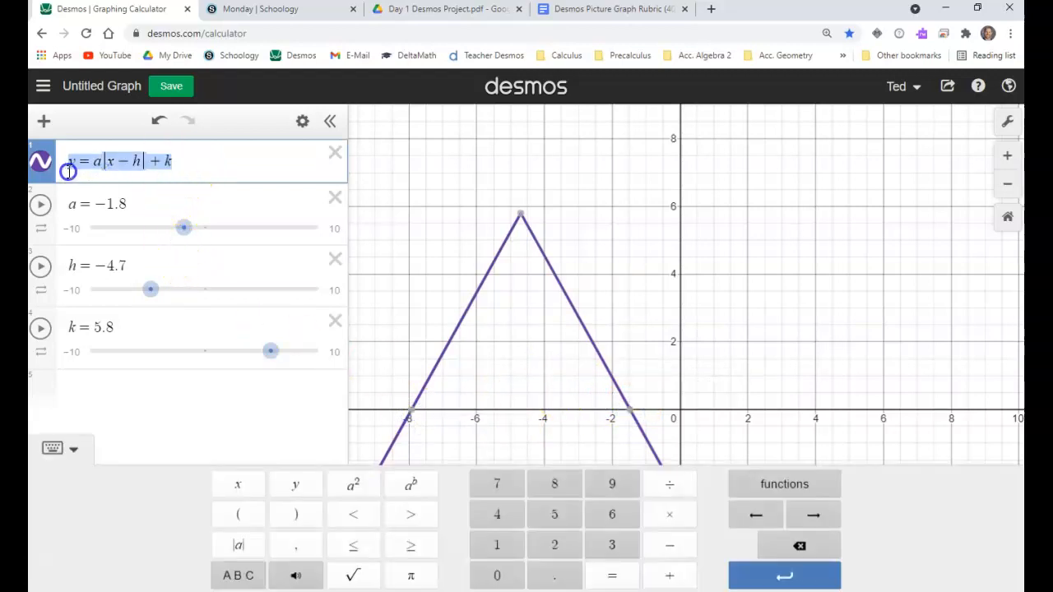
drag(223, 156, 77, 171)
key(ctrl+c)
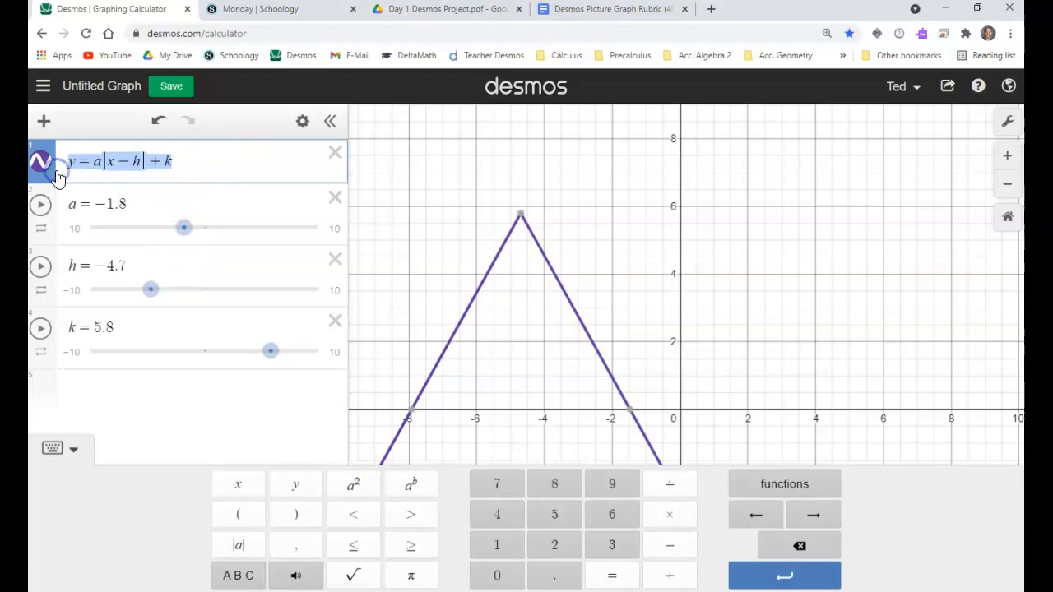
click(130, 383)
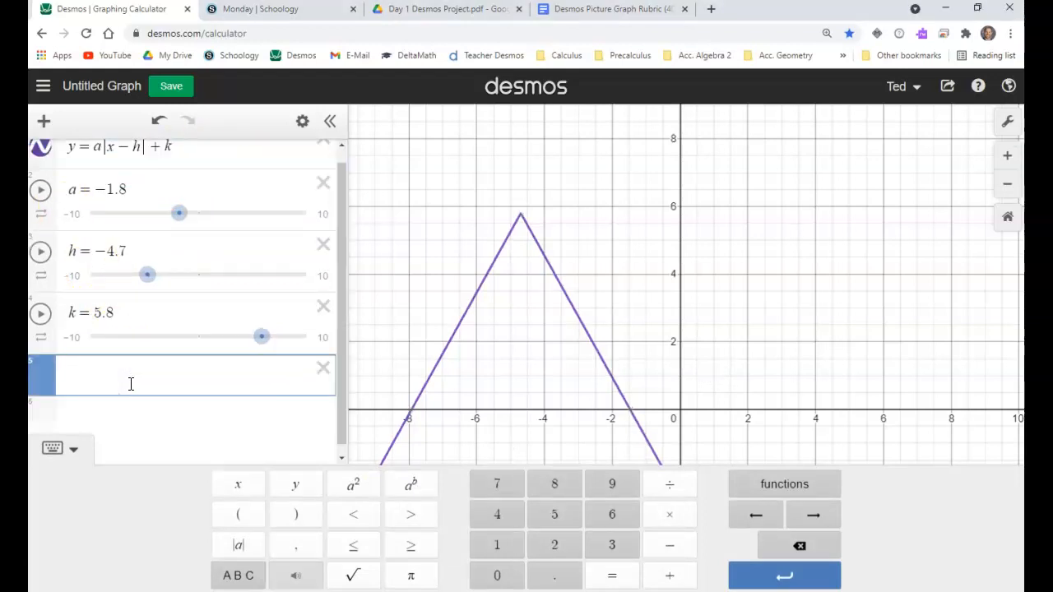
key(ctrl+v)
scroll(148, 305, up, 1)
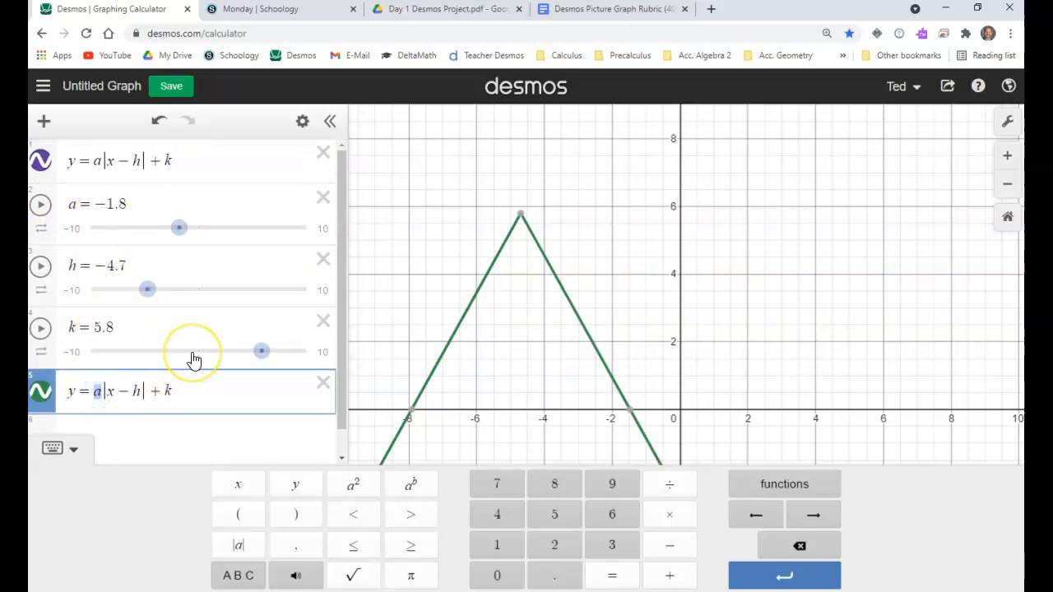
- Replace the parameters in the copied equation with numbers so it reads y = −1.8|x + 4.7| + 5.8
text(-1.8)
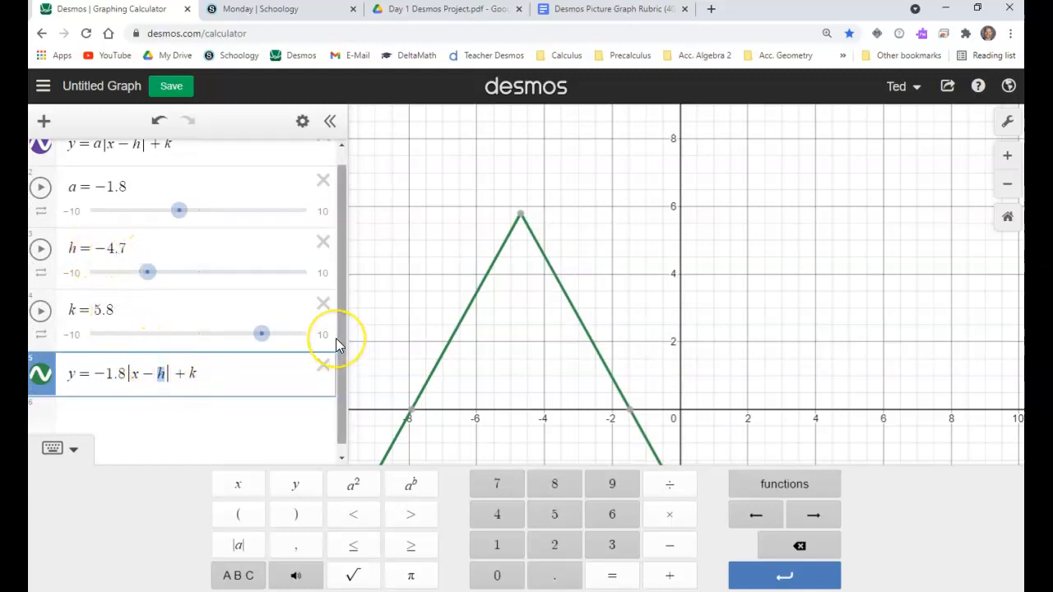
text(-4.7)
click(154, 383)
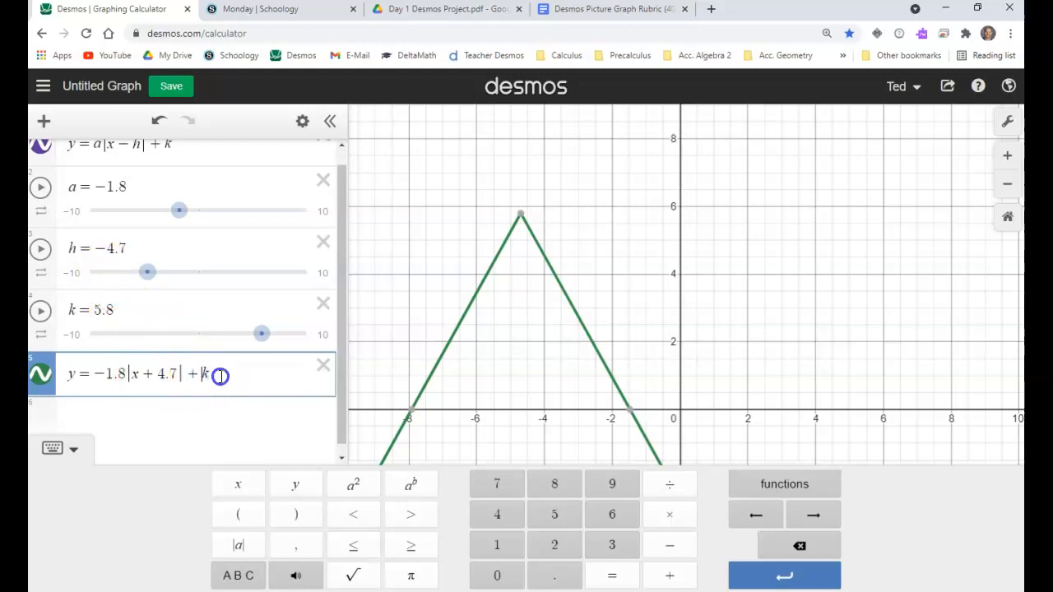
text(5.8)
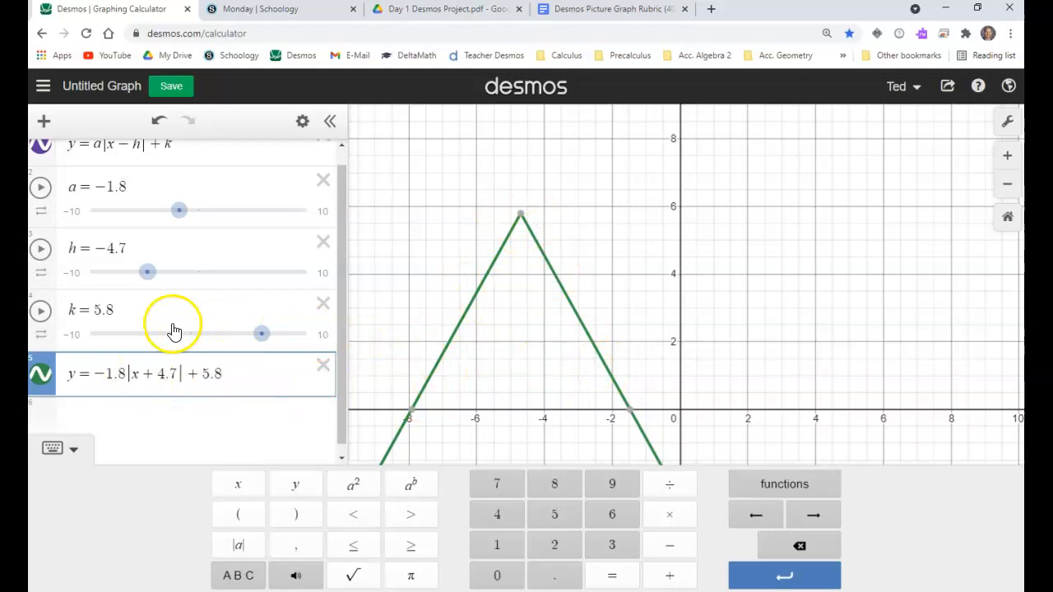
- Adjust the sliders to h = 0.4 and k = 8.7, leaving a alone
scroll(173, 330, up, 1)
drag(147, 289, 211, 299)
drag(271, 347, 304, 350)
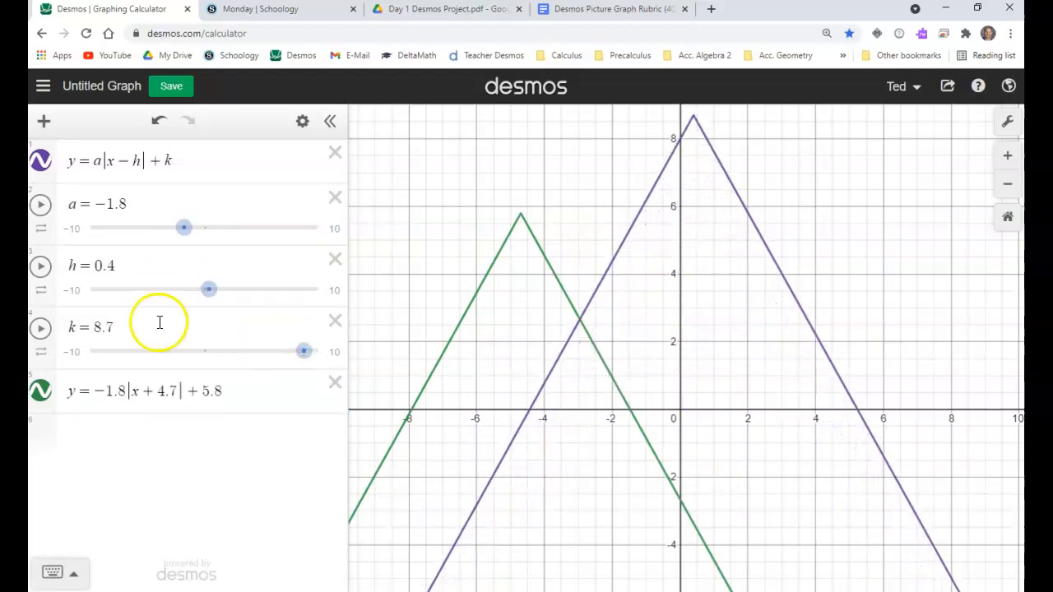
- Copy the slider equation y = a|x − h| + k into a new expression line below the green equation
drag(183, 163, 66, 171)
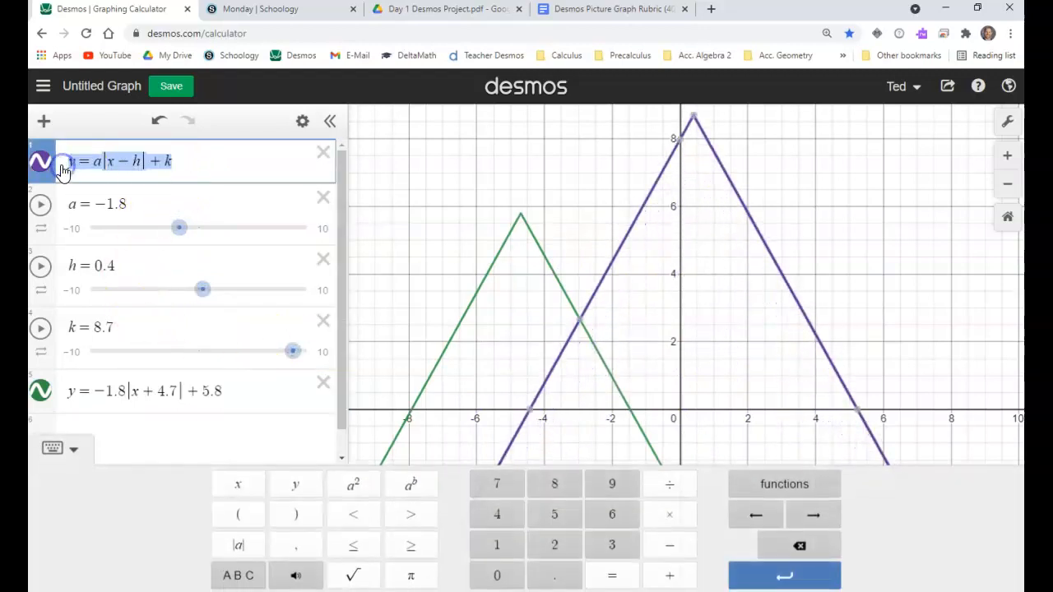
key(ctrl+c)
click(138, 424)
key(ctrl+v)
scroll(111, 206, up, 1)
scroll(105, 263, down, 1)
- Replace the parameters in the new copy with numbers so it reads y = −1.8|x − 0.4| + 8.7
click(97, 368)
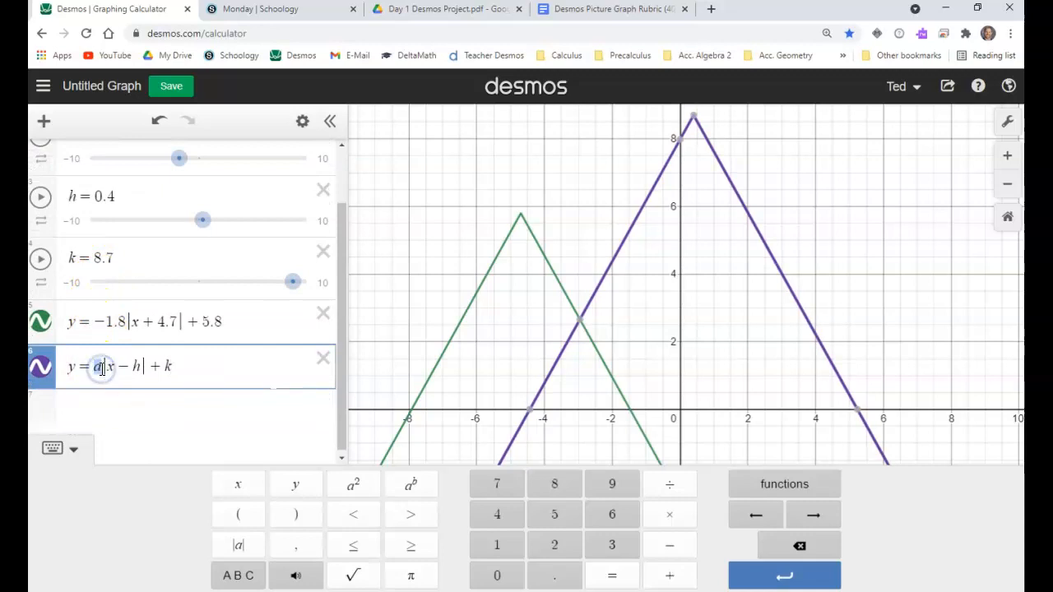
text(-1)
text(.8)
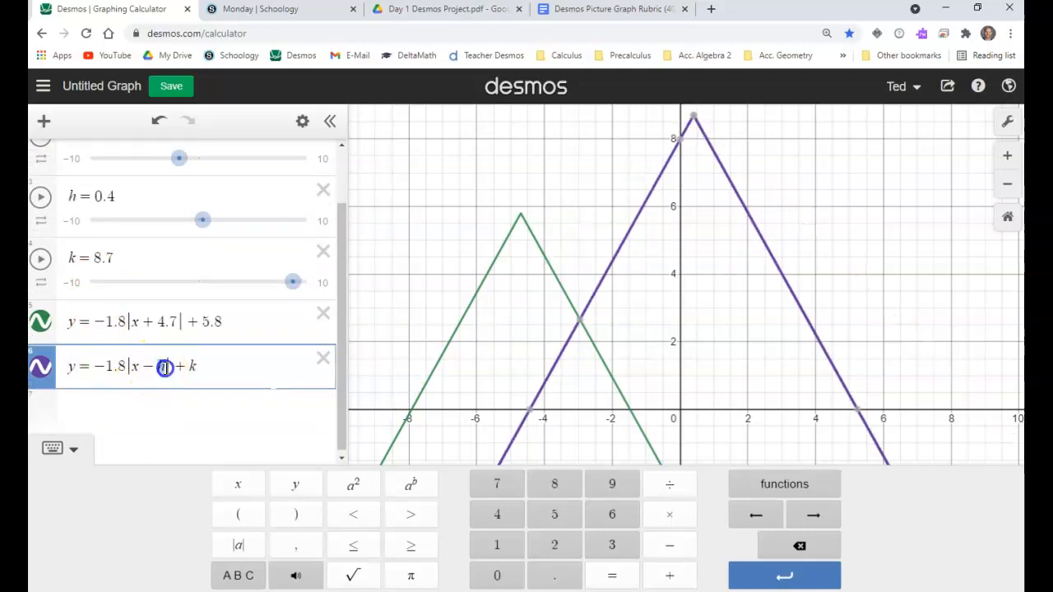
text(.4)
click(215, 376)
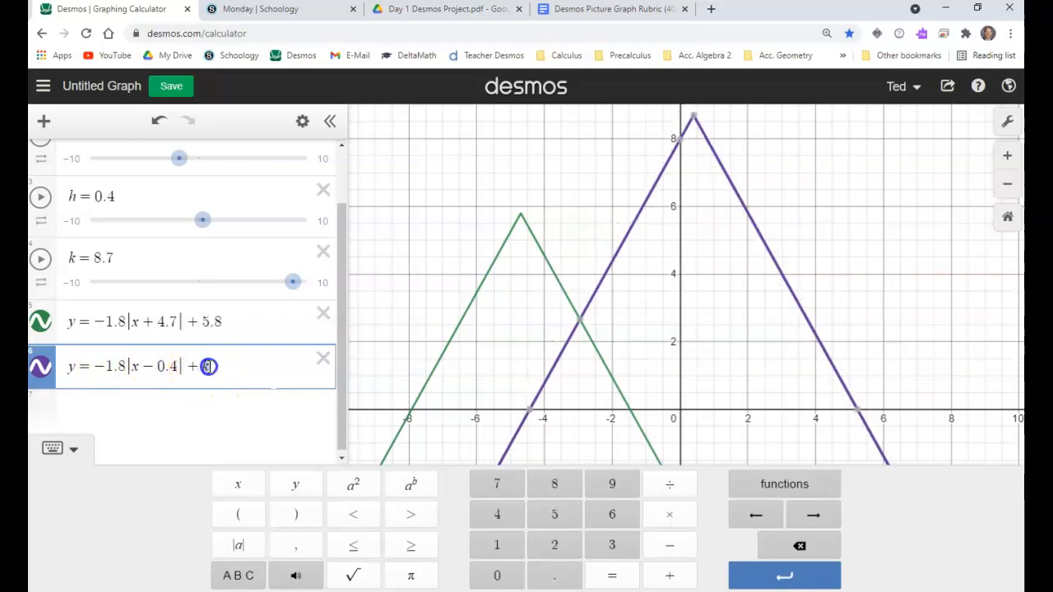
text(8.7)
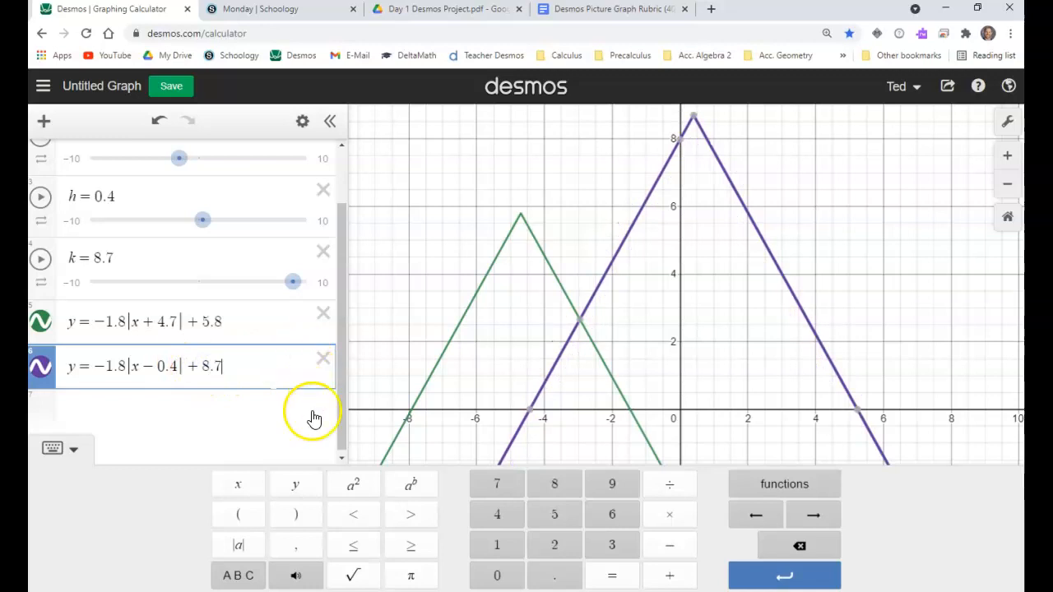
- Hide the graph of the original slider equation y = a|x − h| + k
click(250, 321)
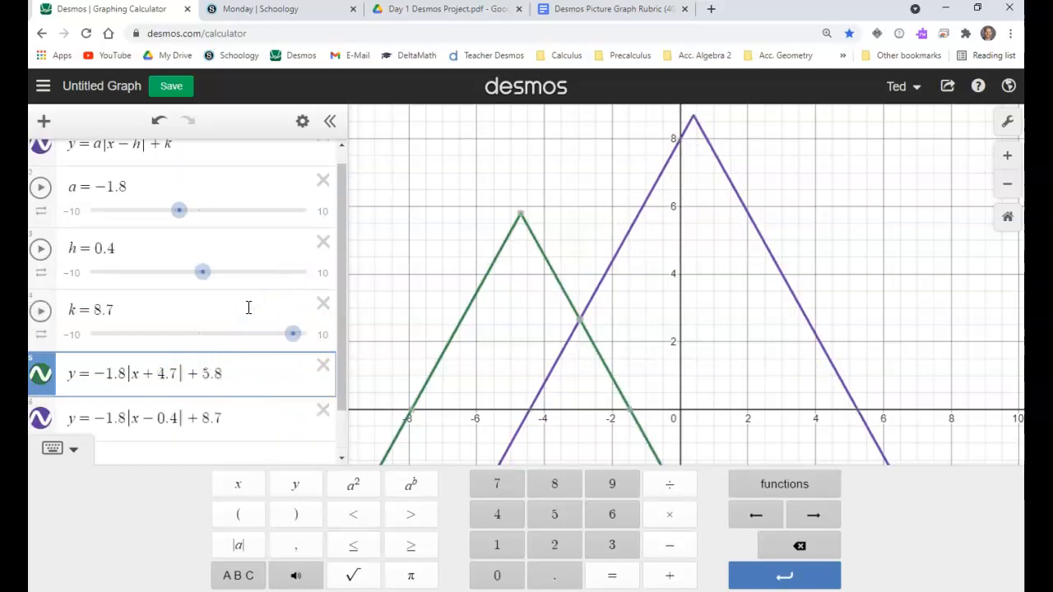
click(43, 150)
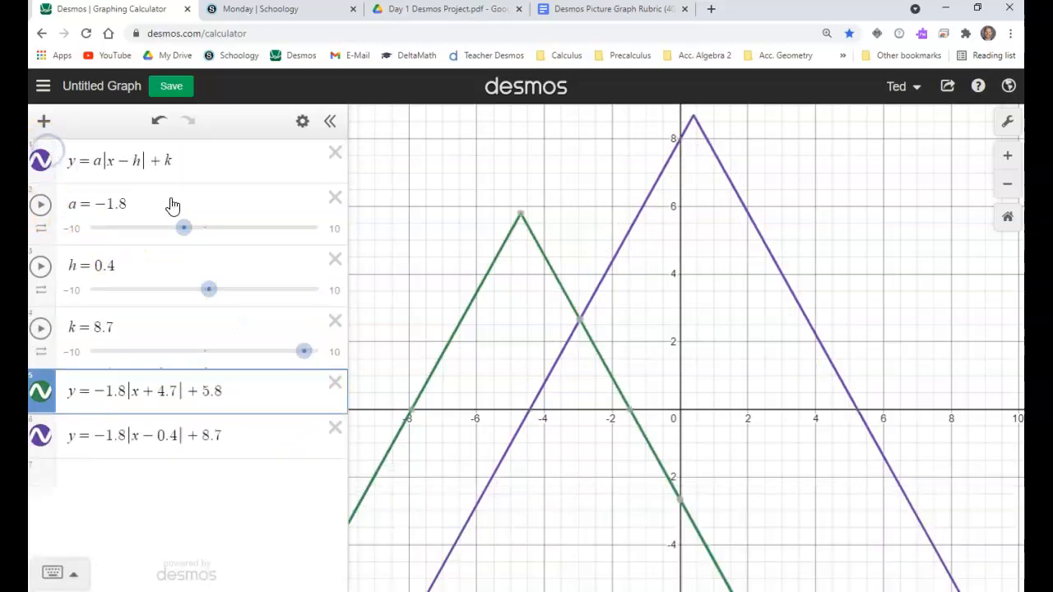
click(43, 165)
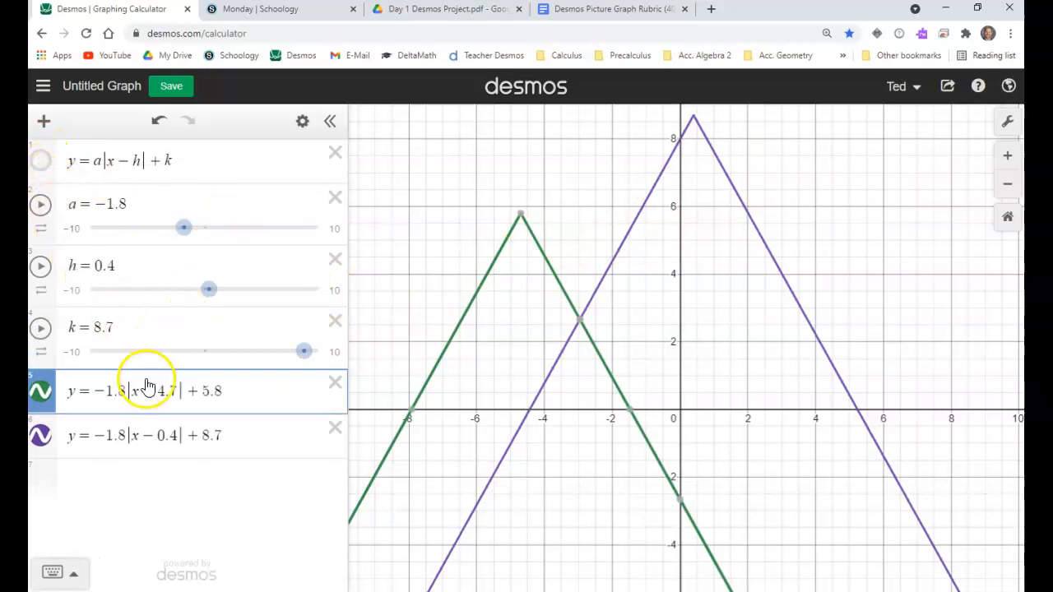
- Show the green graph's x-intercept coordinates and restrict its equation with {y > 0}
click(271, 398)
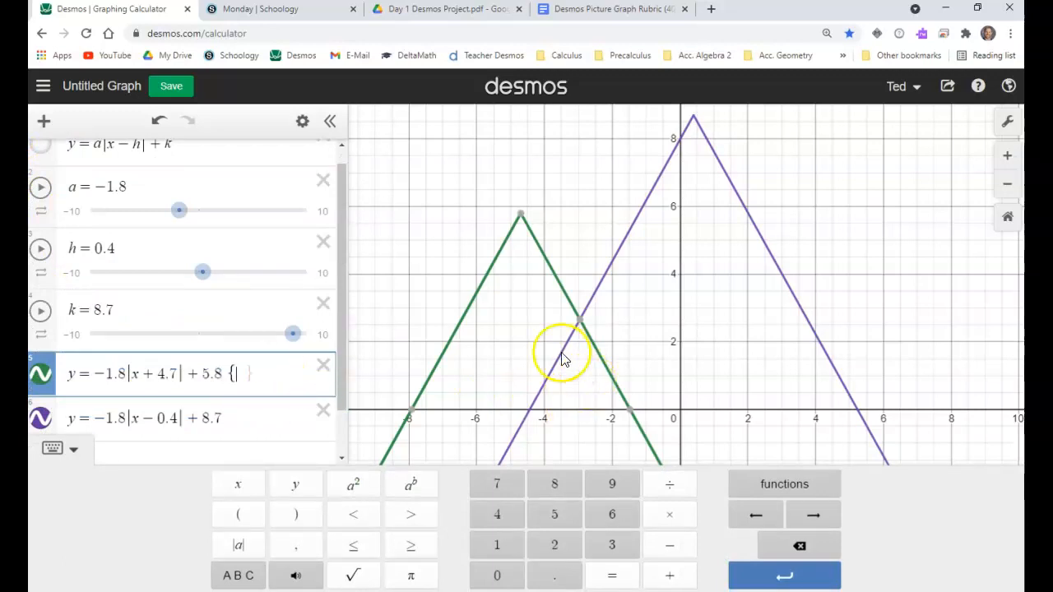
click(412, 411)
mouse_move(631, 412)
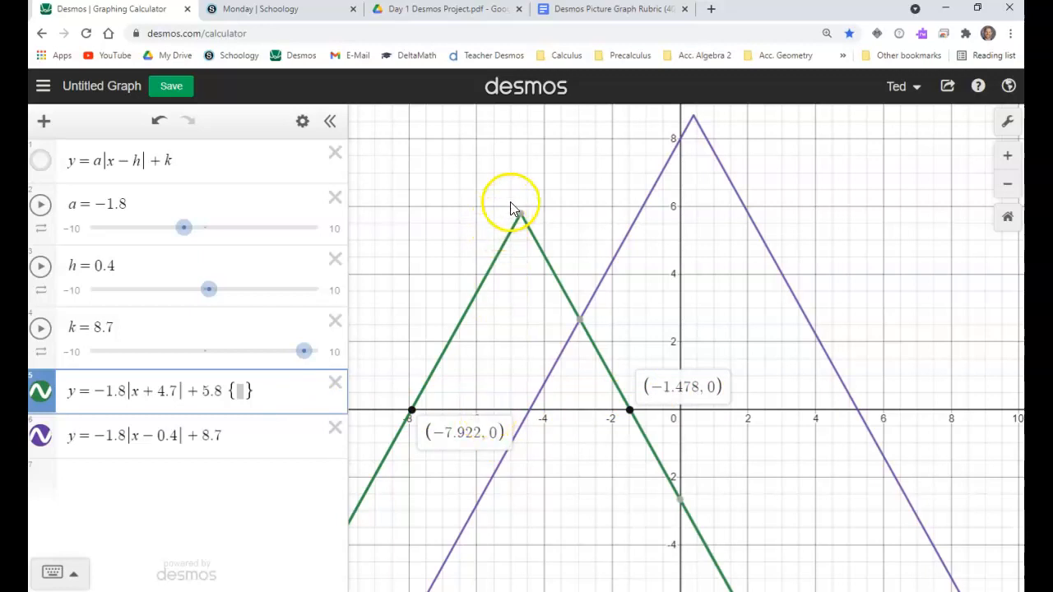
click(243, 392)
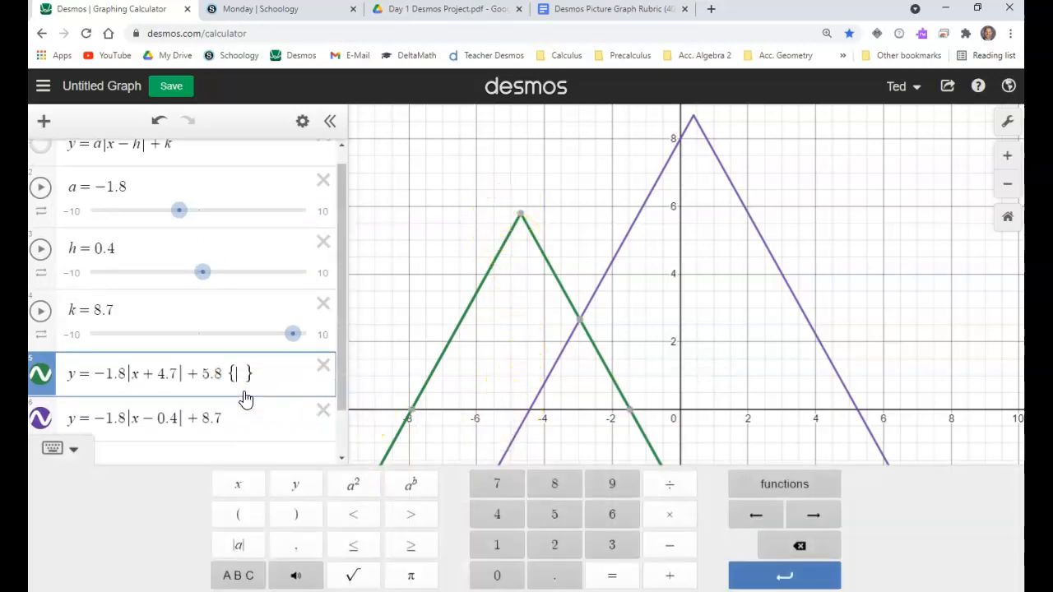
text(y )
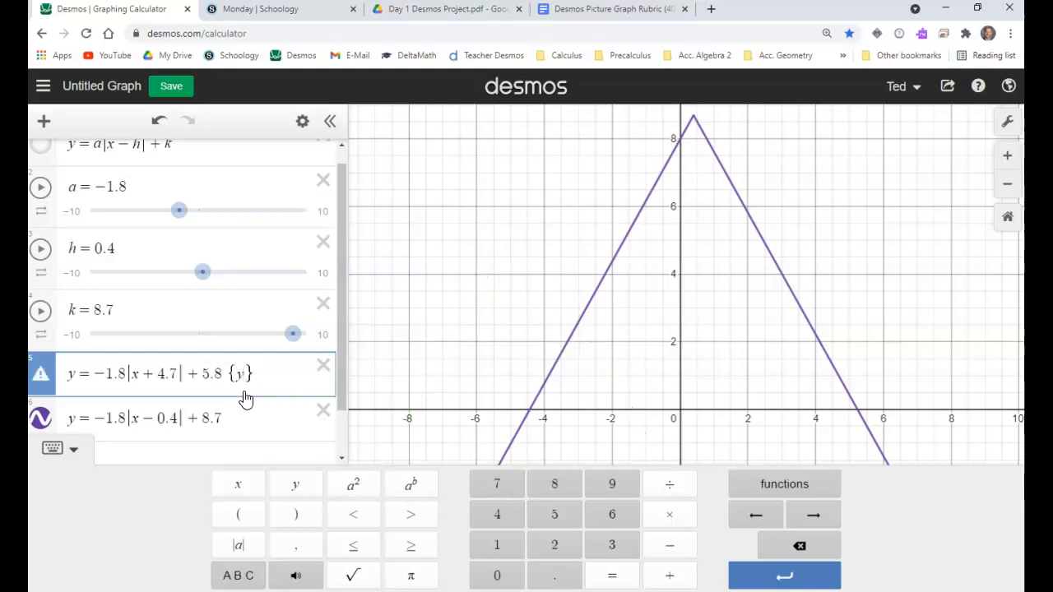
text(> 0)
scroll(416, 408, down, 1)
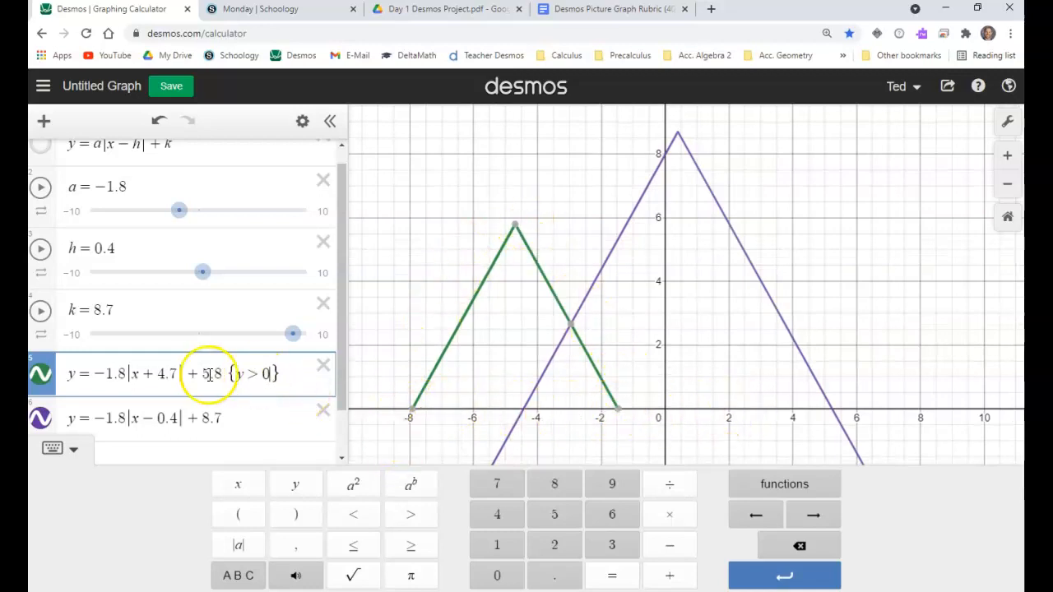
- Change the equals sign to ≤ in the green and purple numeric equations to shade beneath both graphs
click(86, 375)
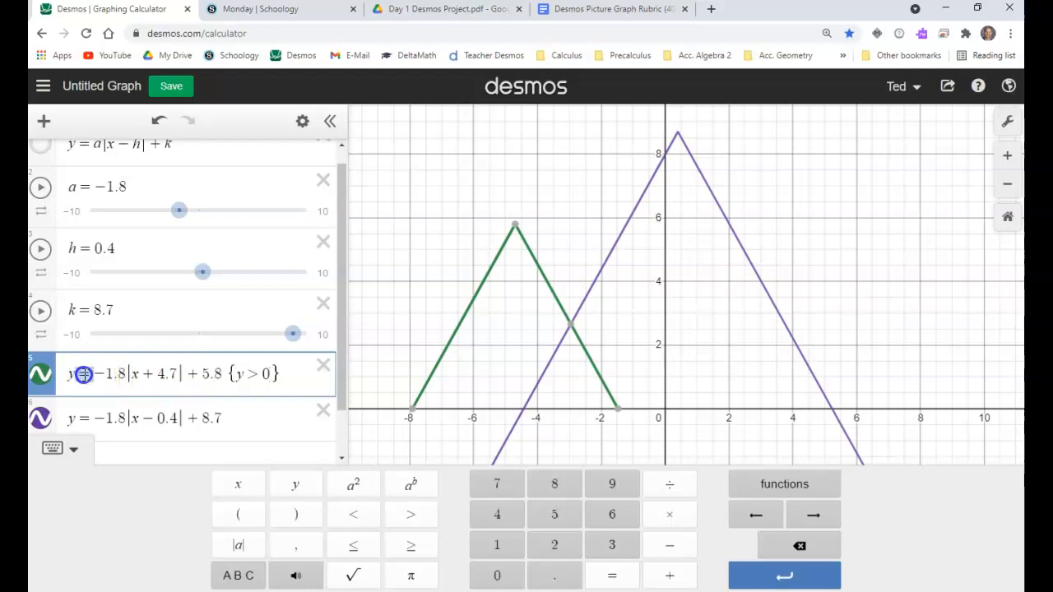
click(363, 554)
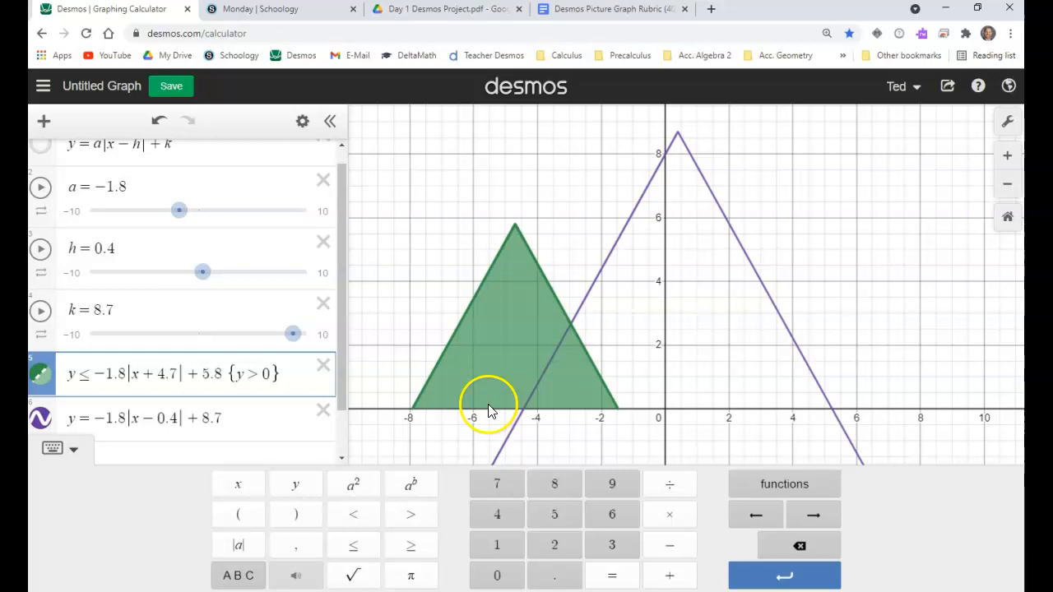
click(82, 418)
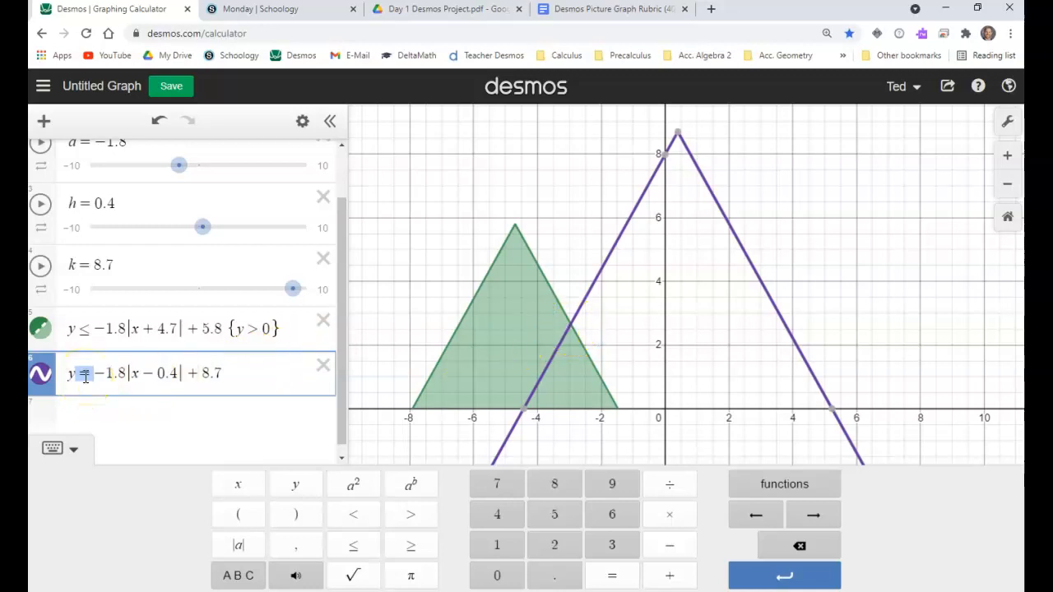
click(354, 546)
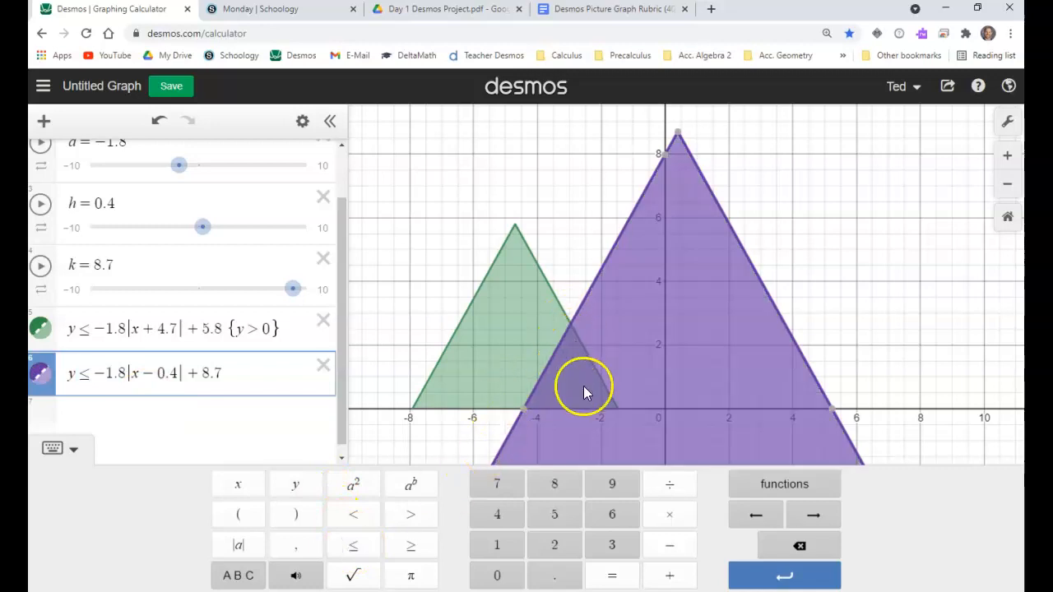
- Show the coordinates where the two graphs intersect and restrict the purple inequality with {y > 0}
click(571, 322)
click(570, 325)
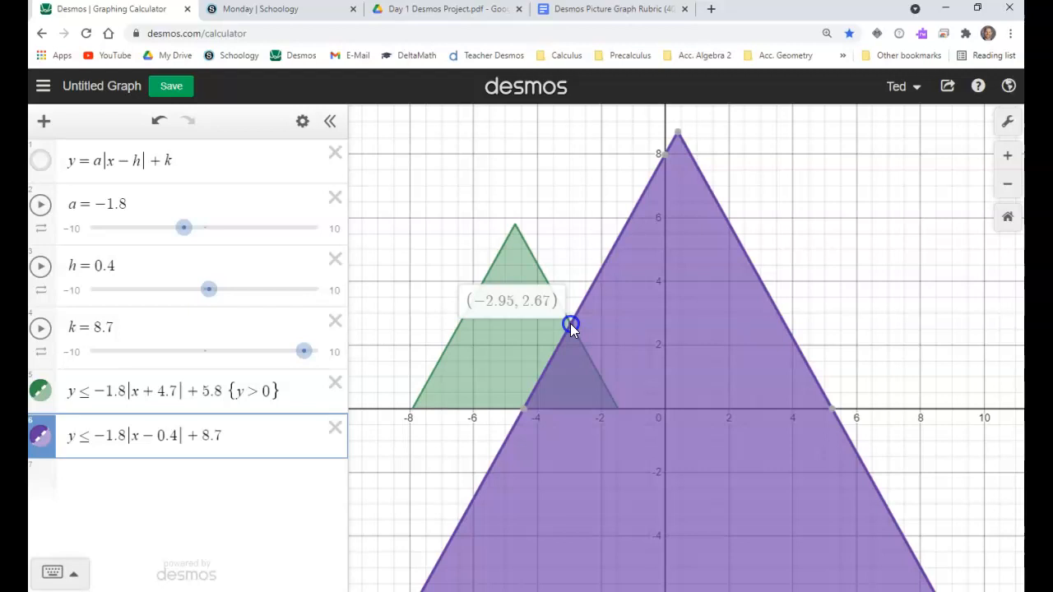
click(282, 437)
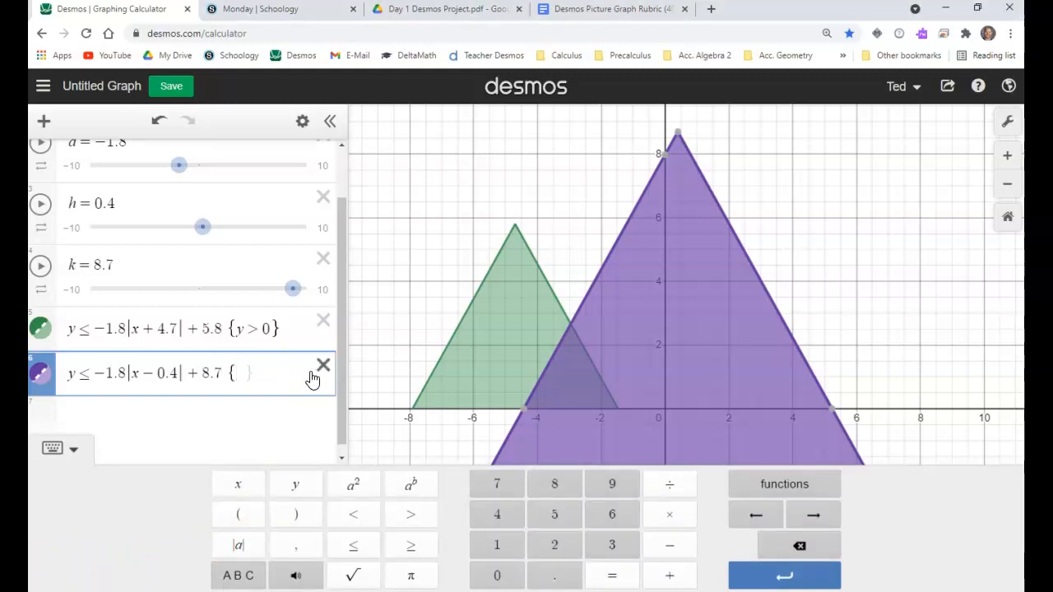
click(297, 489)
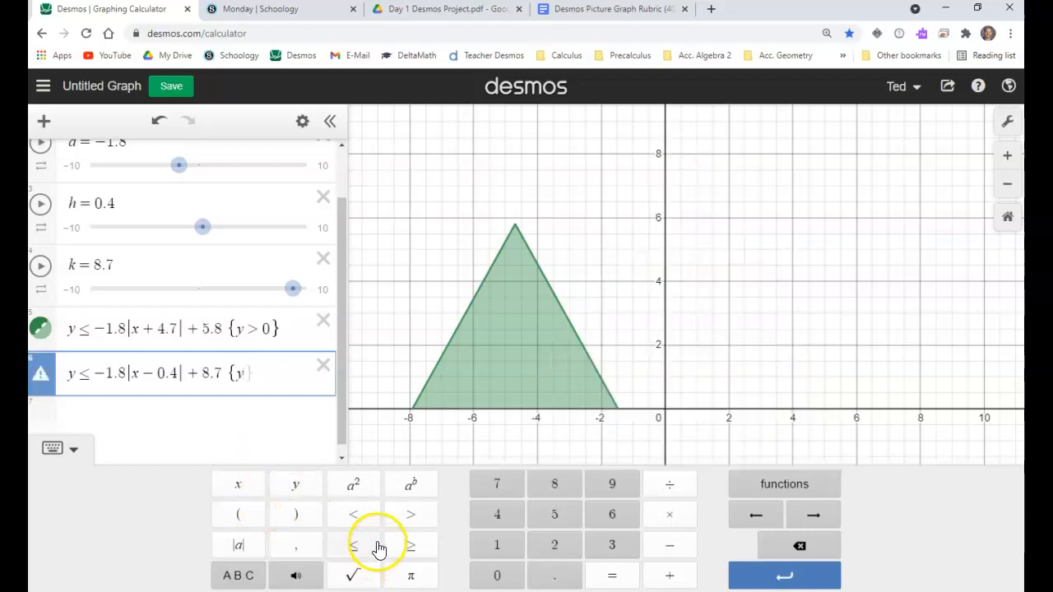
click(403, 513)
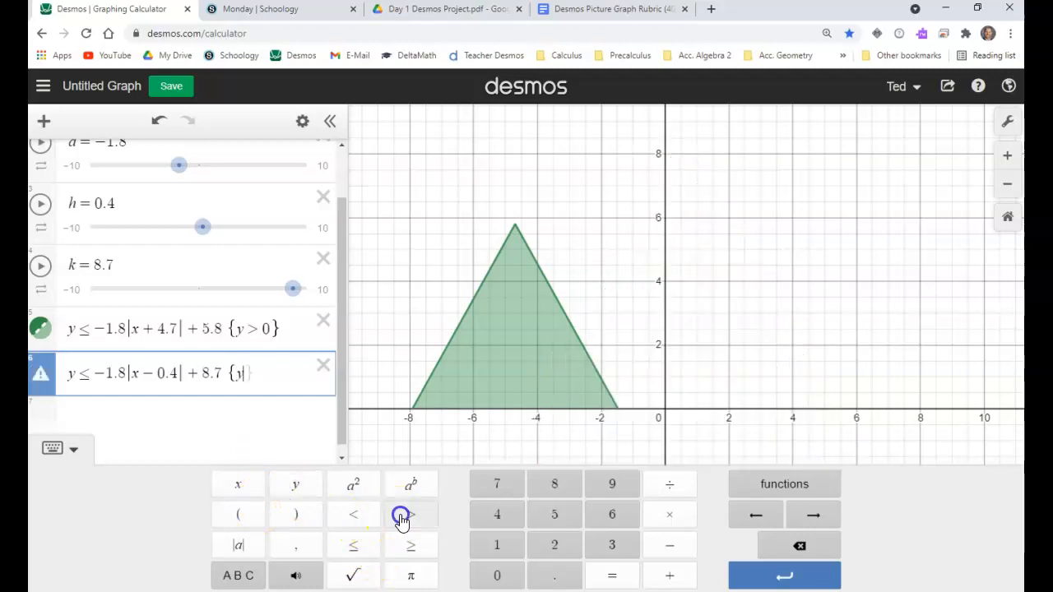
click(502, 578)
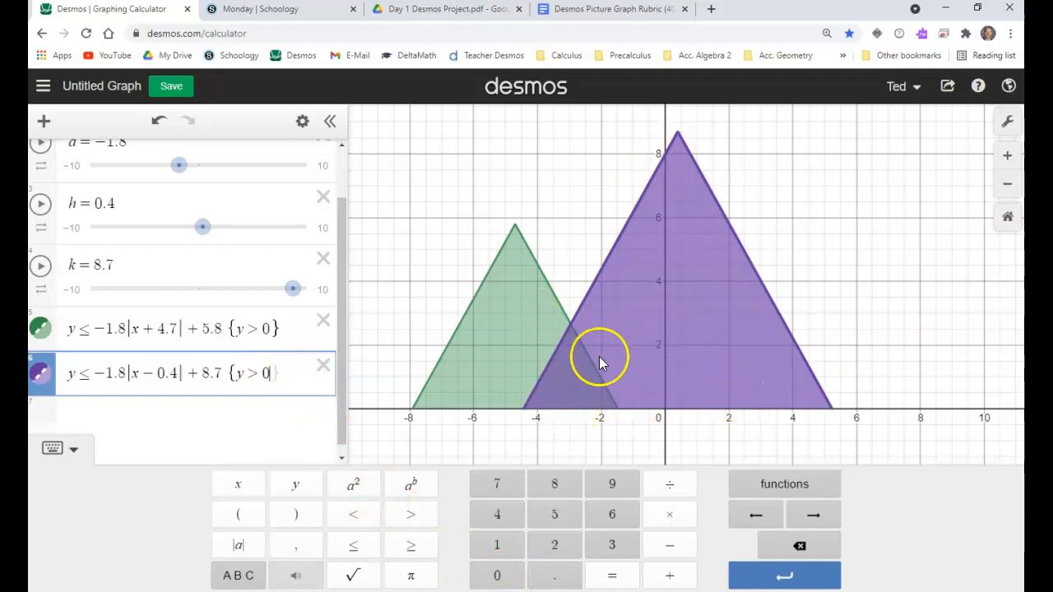
- Add a second restriction {y ≥ −1.8|x + 4.7| + 5.8} to the purple inequality, reusing the green expression
click(289, 373)
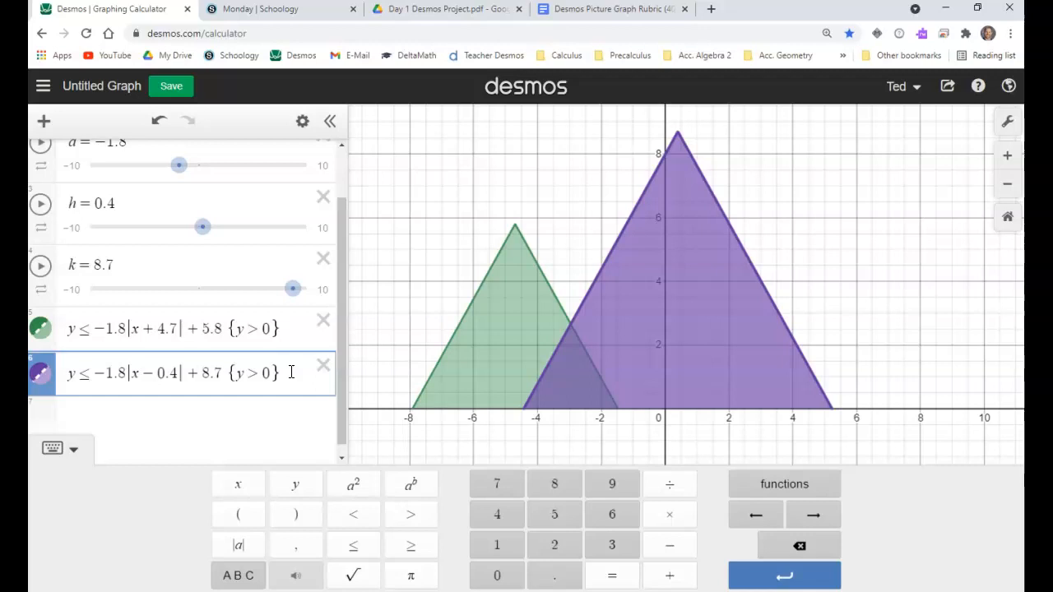
text({)
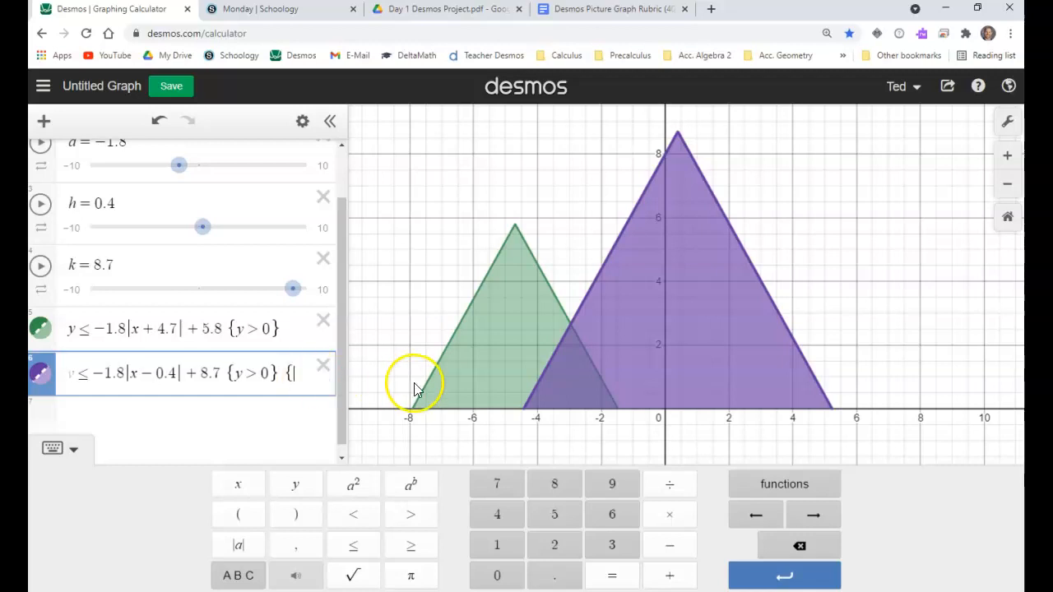
drag(75, 330, 228, 370)
key(ctrl+c)
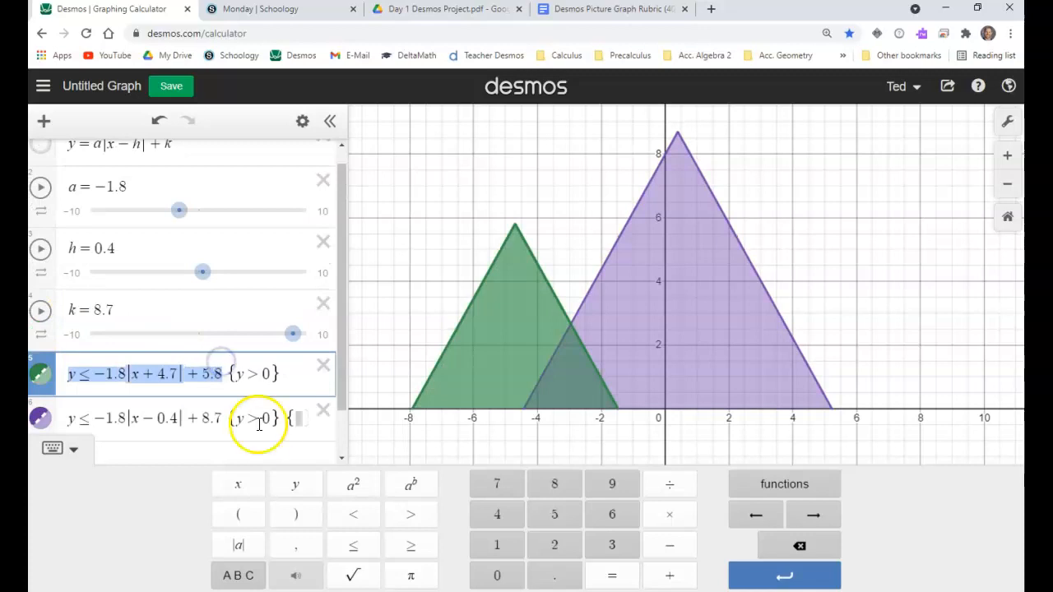
click(298, 418)
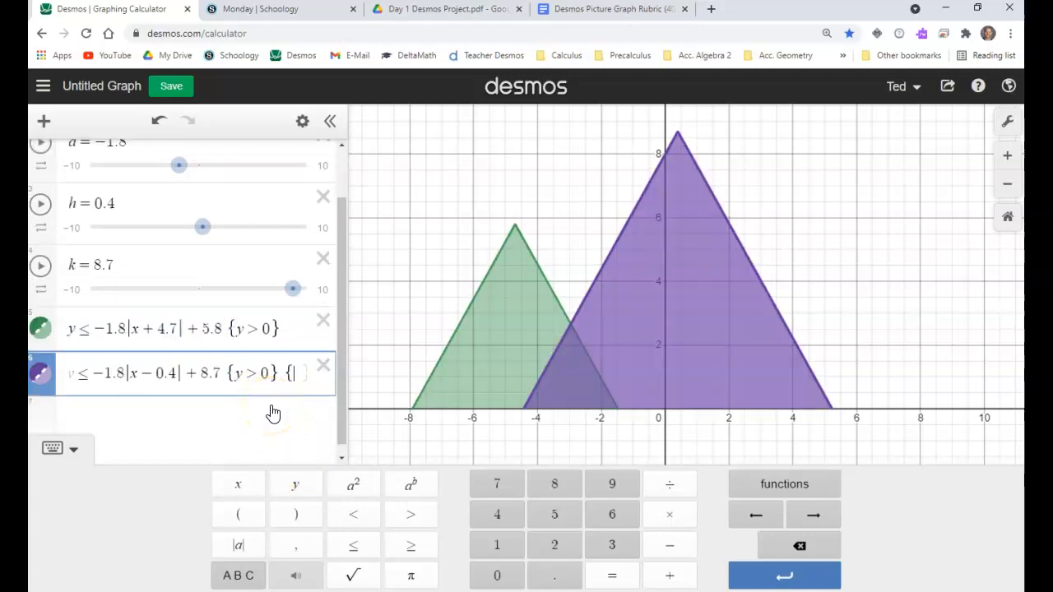
key(ctrl+v)
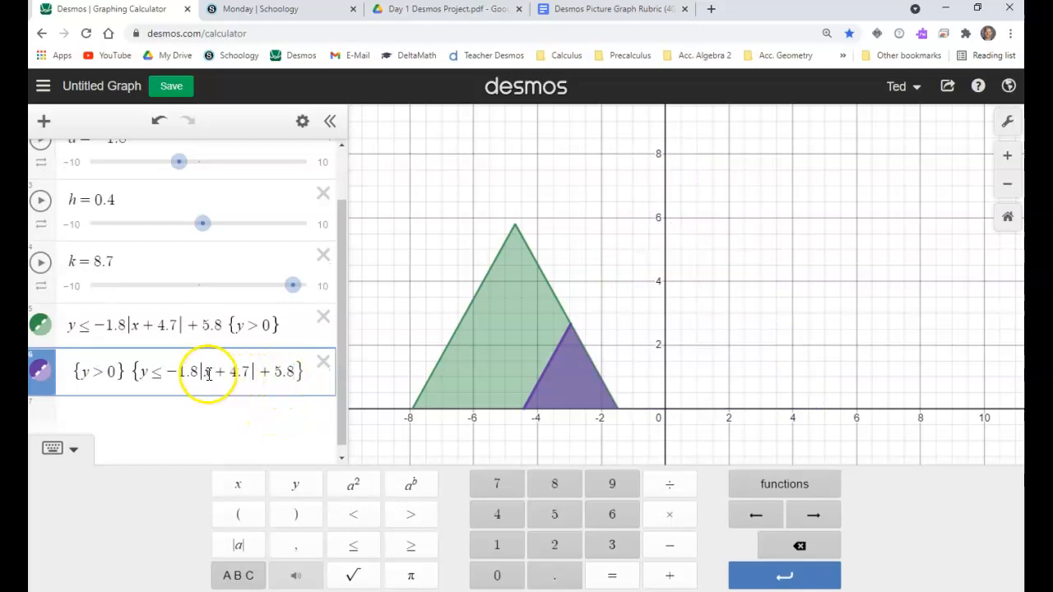
click(157, 372)
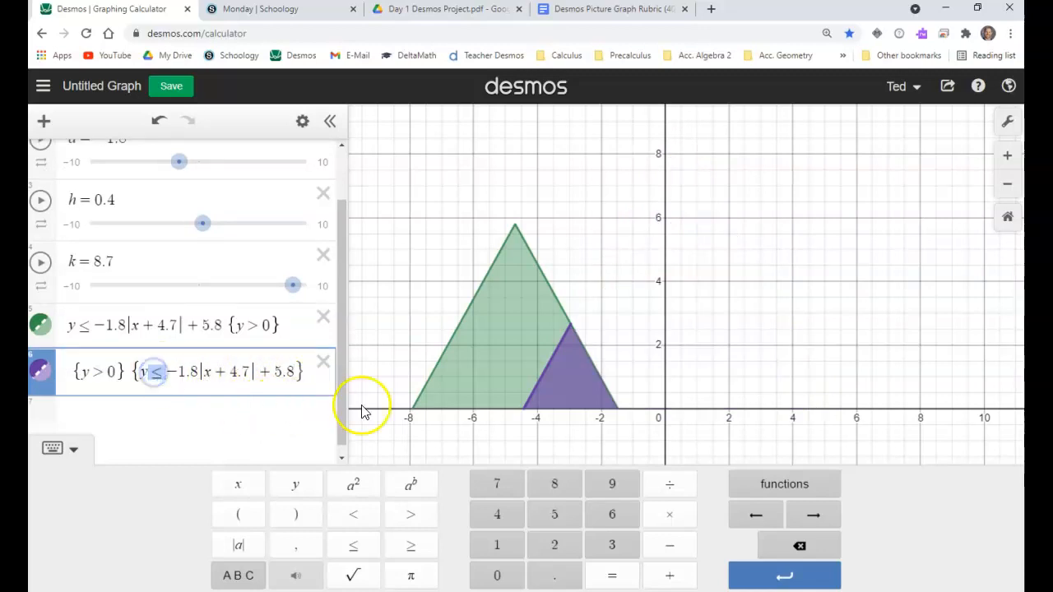
click(406, 548)
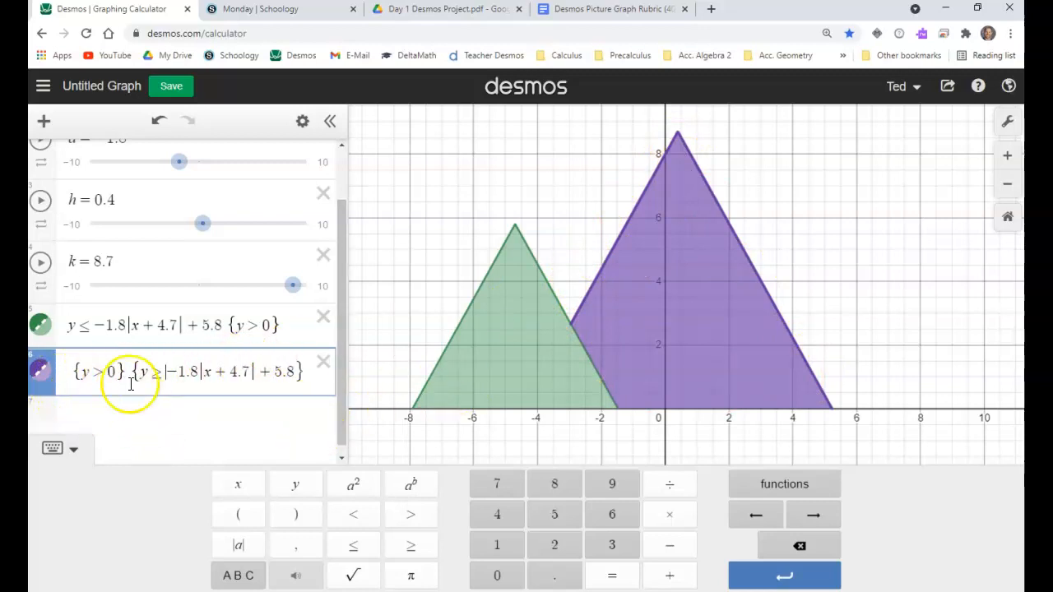
- Review the purple inequality from its second restriction back to the constant 8.7
double_click(78, 375)
key(Left)
key(Left)
key(Left)
key(Left)
key(Left)
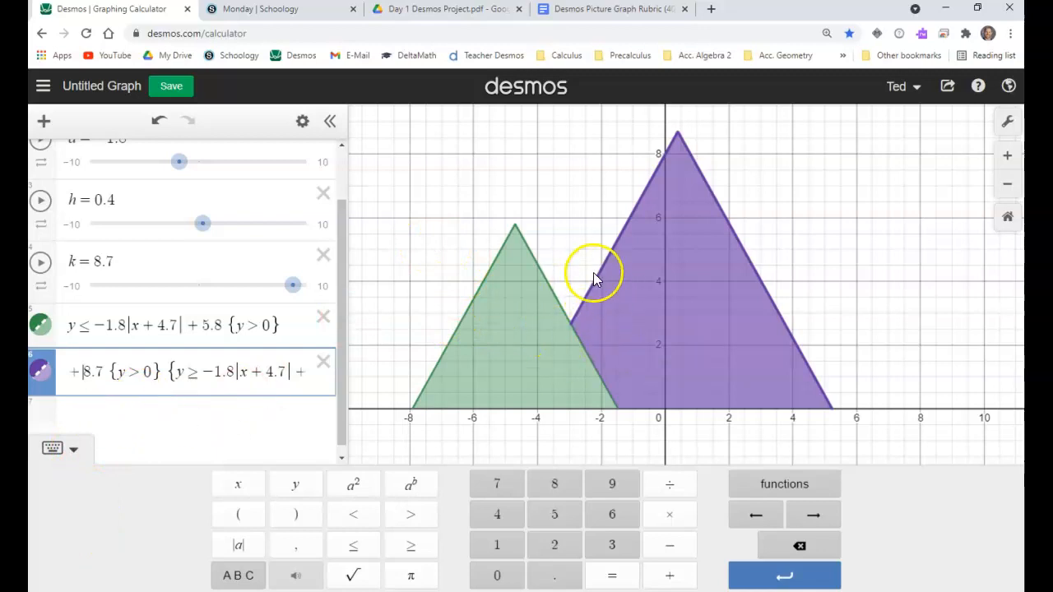
- Enter the circle equation r² = (x − h)² + (y − k)² in a new expression line
click(165, 419)
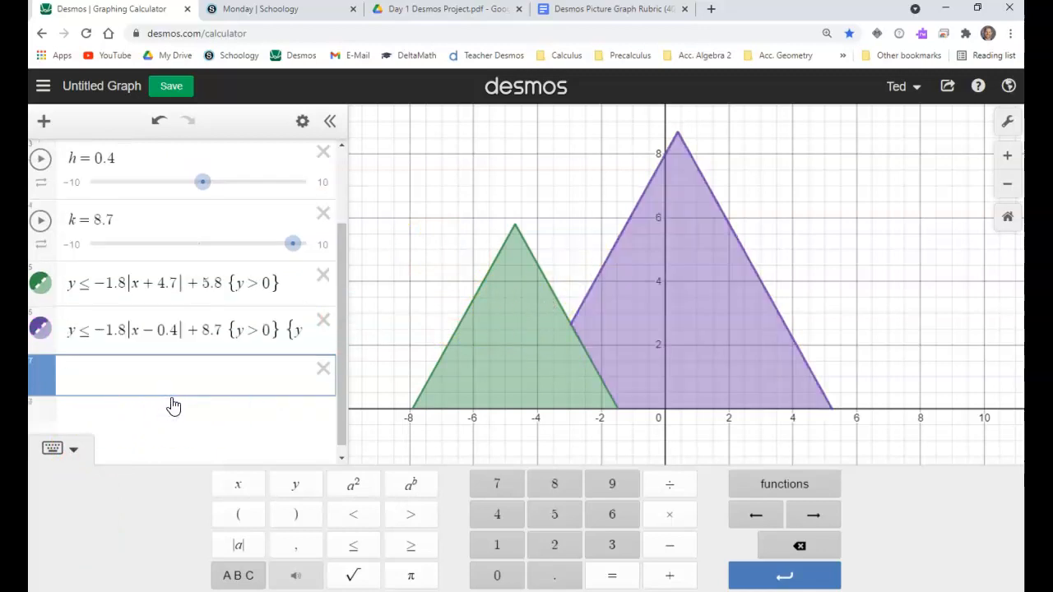
click(353, 484)
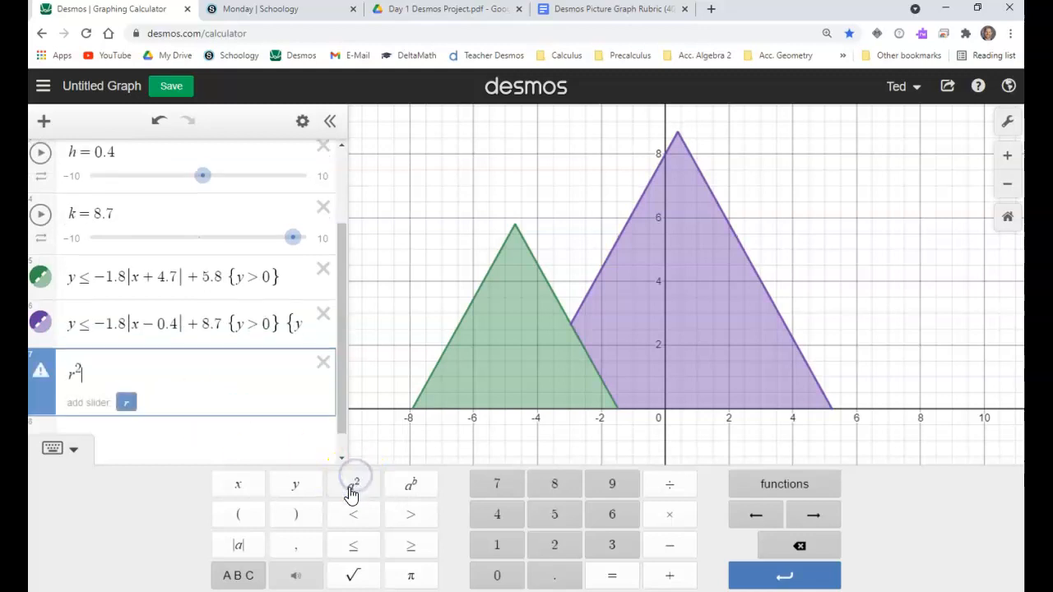
click(609, 574)
text((x-h)
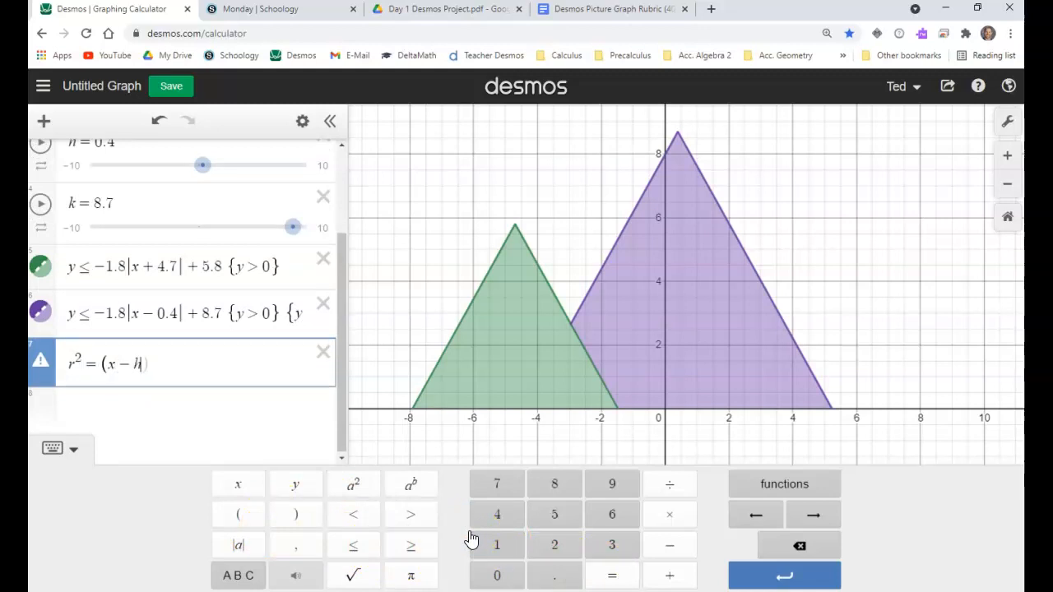
click(359, 488)
text(y-)
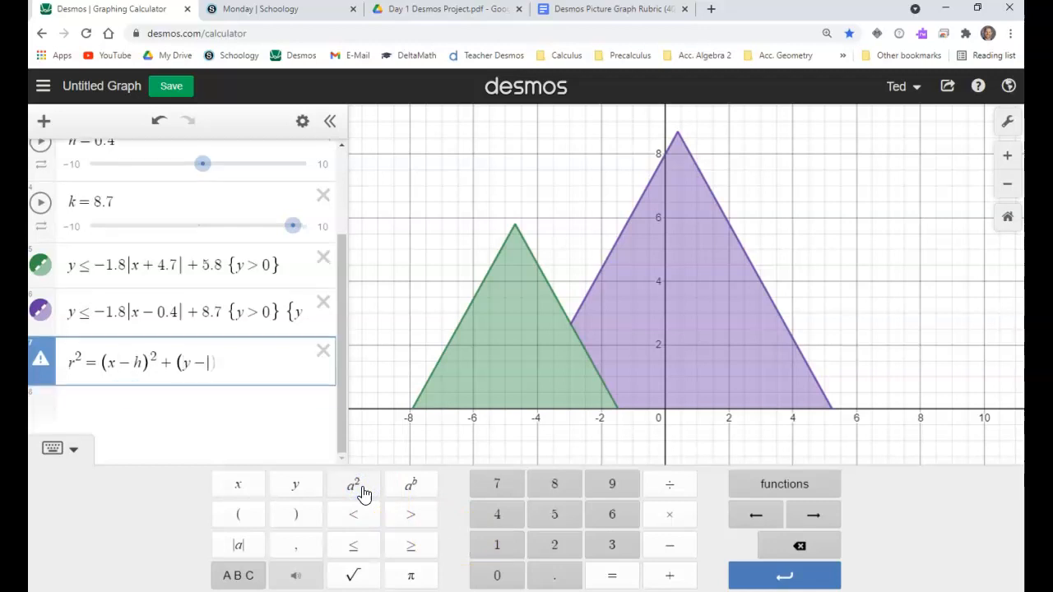
text(k)
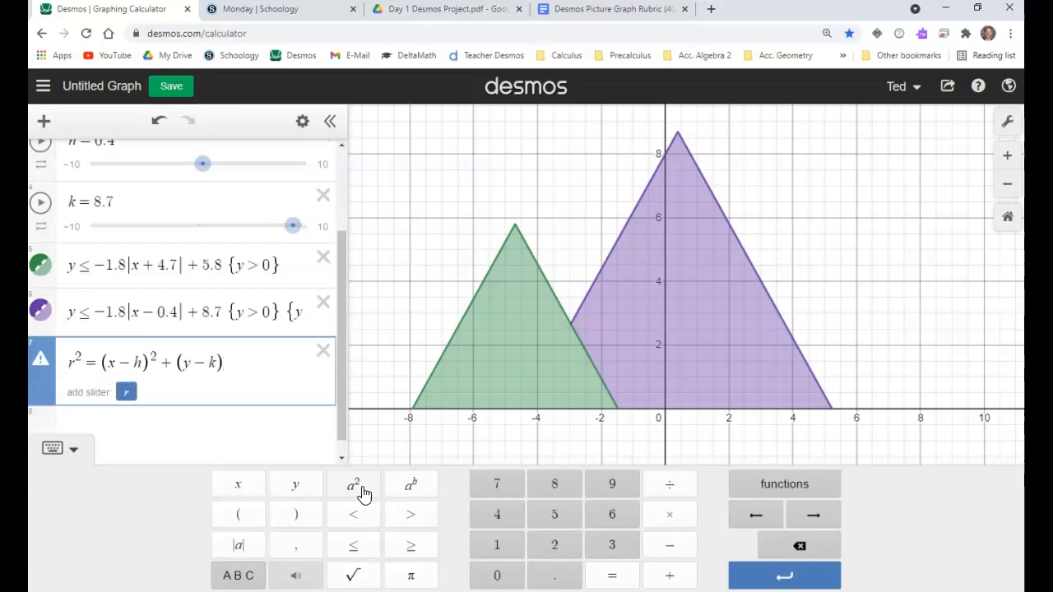
click(360, 489)
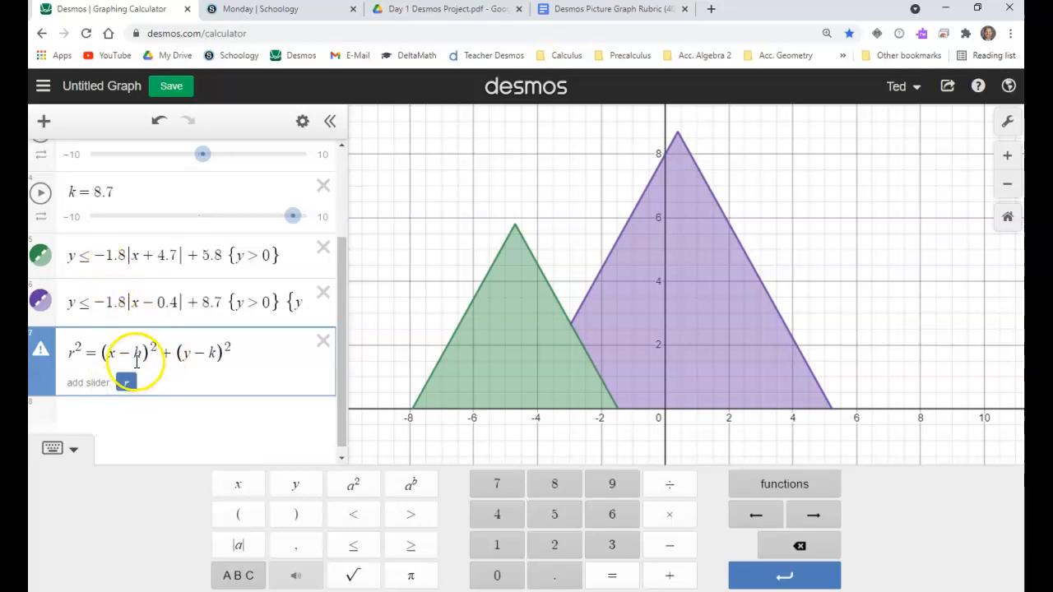
- Replace h with t and k with s in the circle equation, and add sliders for r, t and s
scroll(134, 328, up, 2)
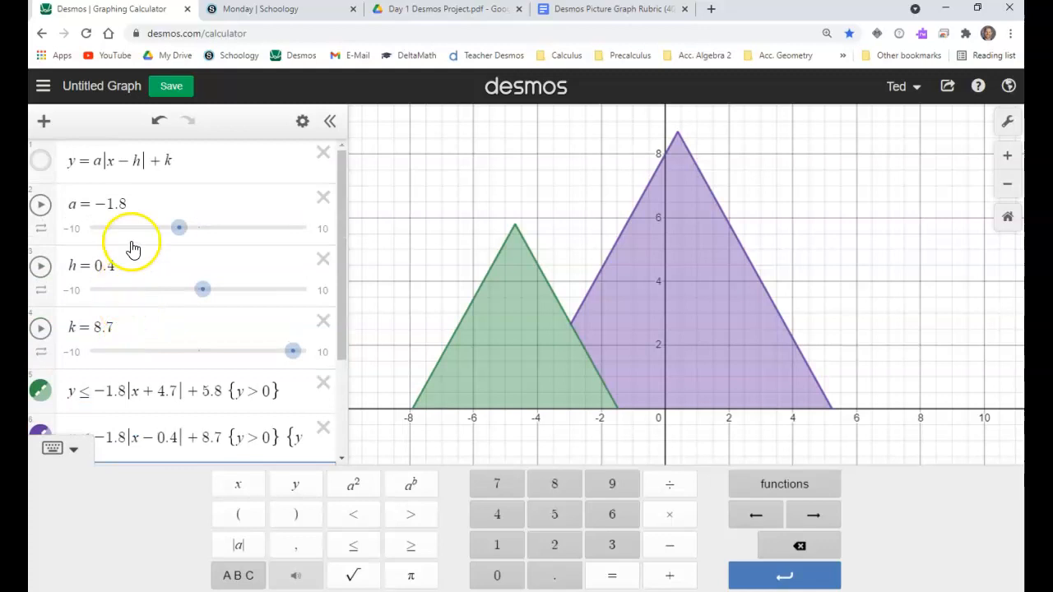
scroll(140, 272, down, 3)
double_click(140, 343)
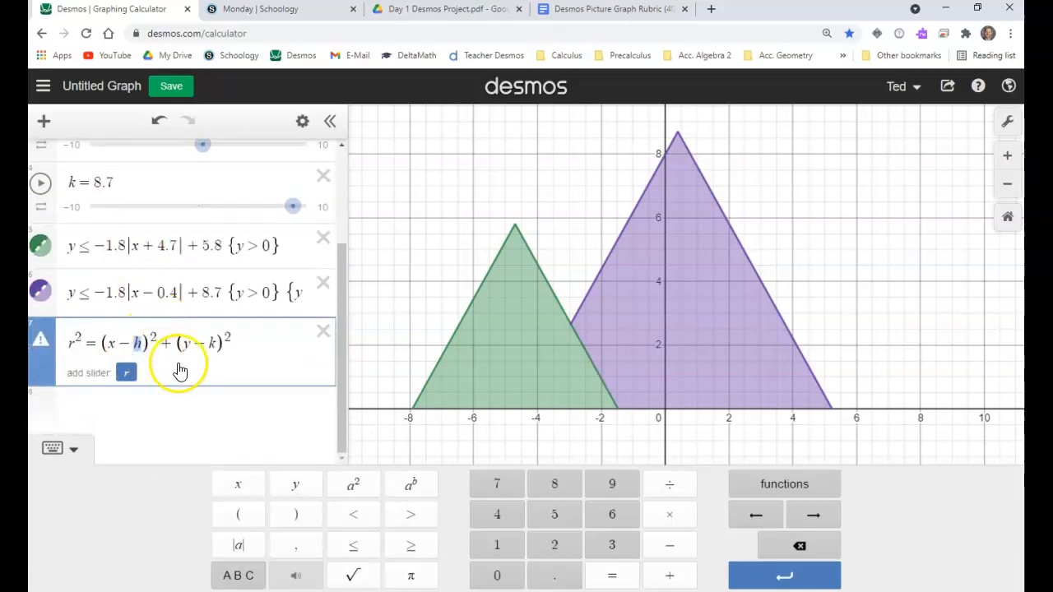
text(t)
double_click(209, 343)
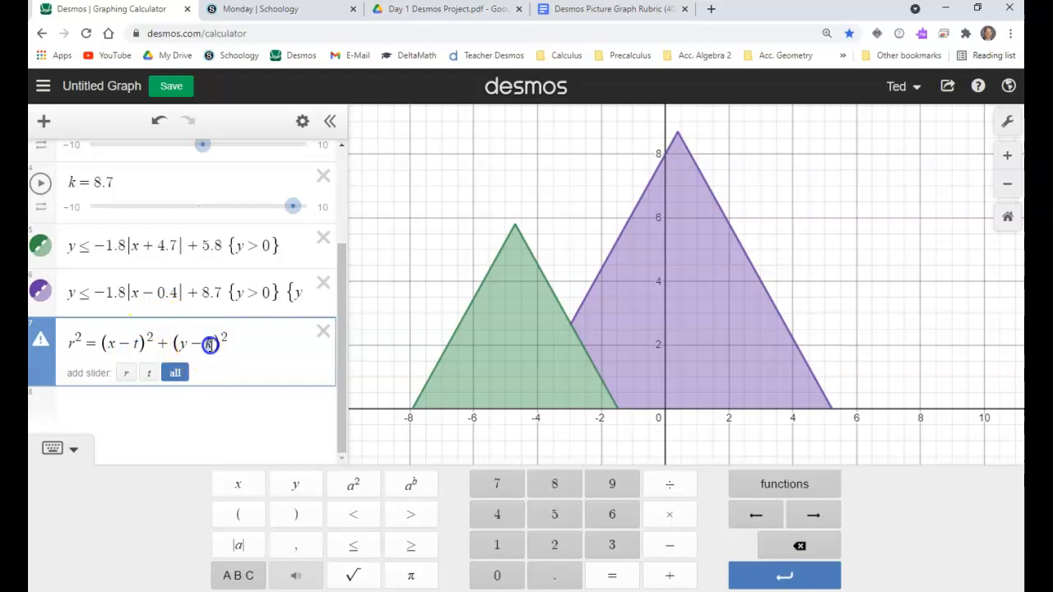
text(s)
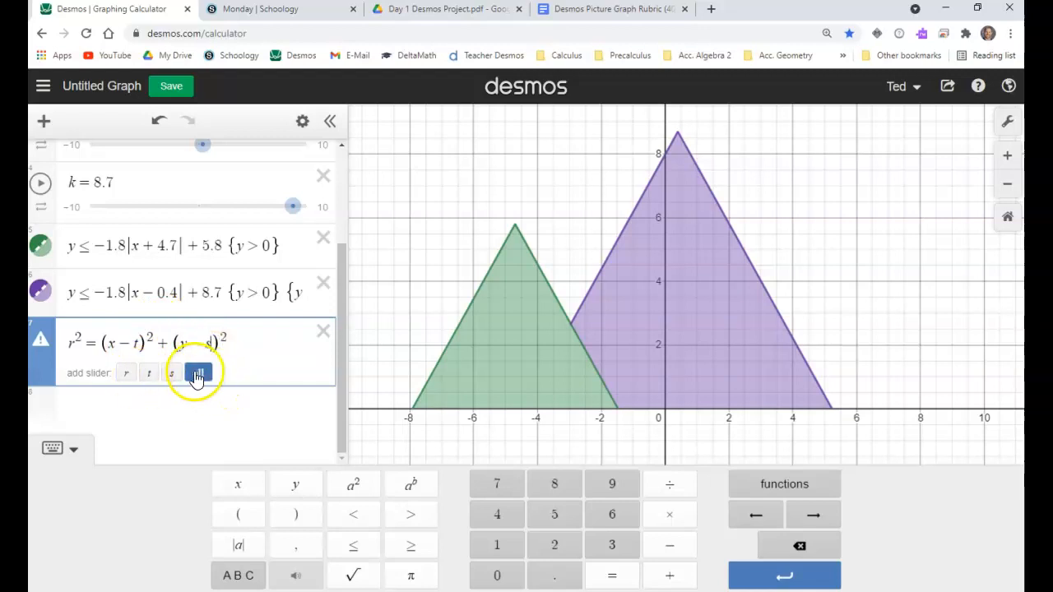
click(198, 375)
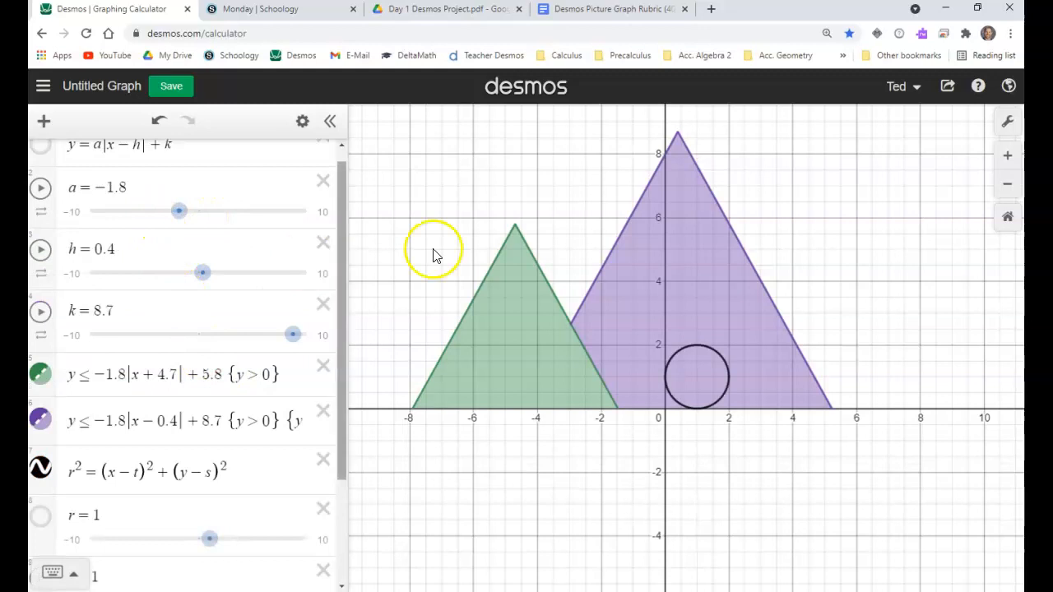
- Move the circle's centre by setting the sliders to t = −3 and s = 3.7
scroll(172, 198, up, 1)
scroll(362, 370, down, 1)
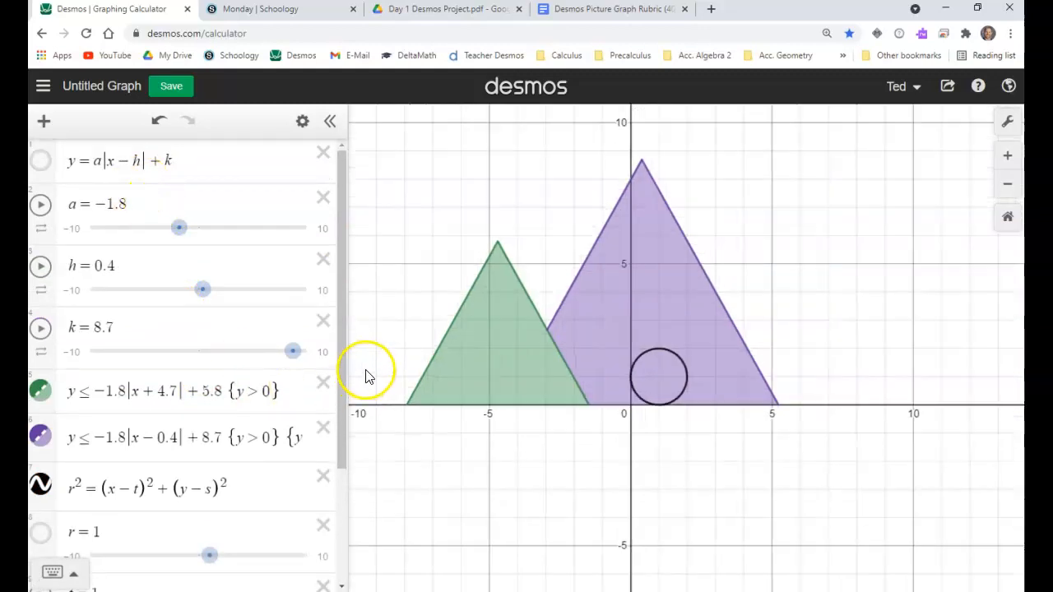
scroll(245, 437, down, 3)
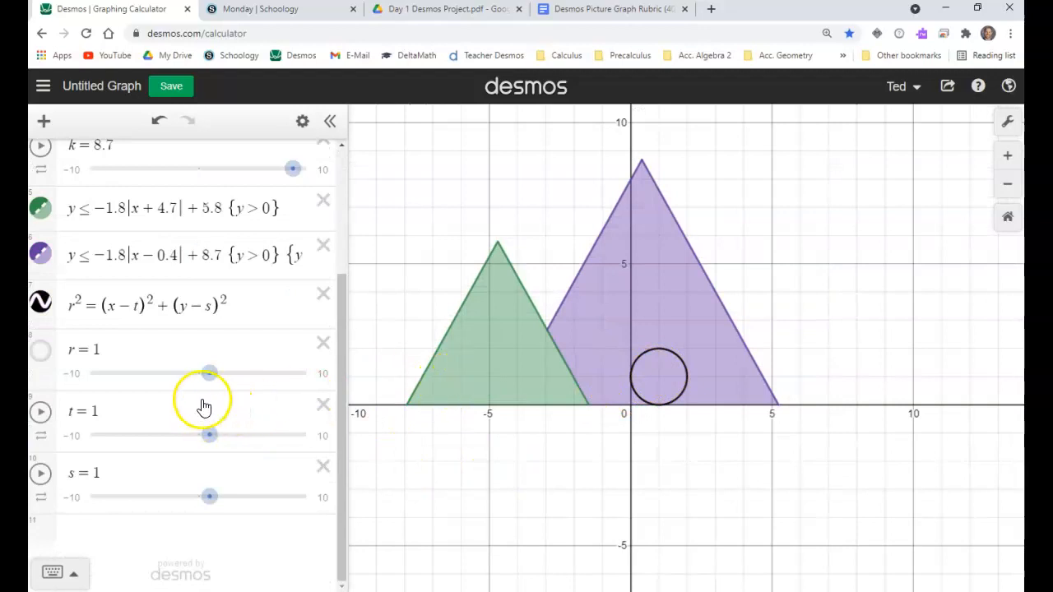
drag(213, 446, 167, 446)
drag(207, 498, 236, 508)
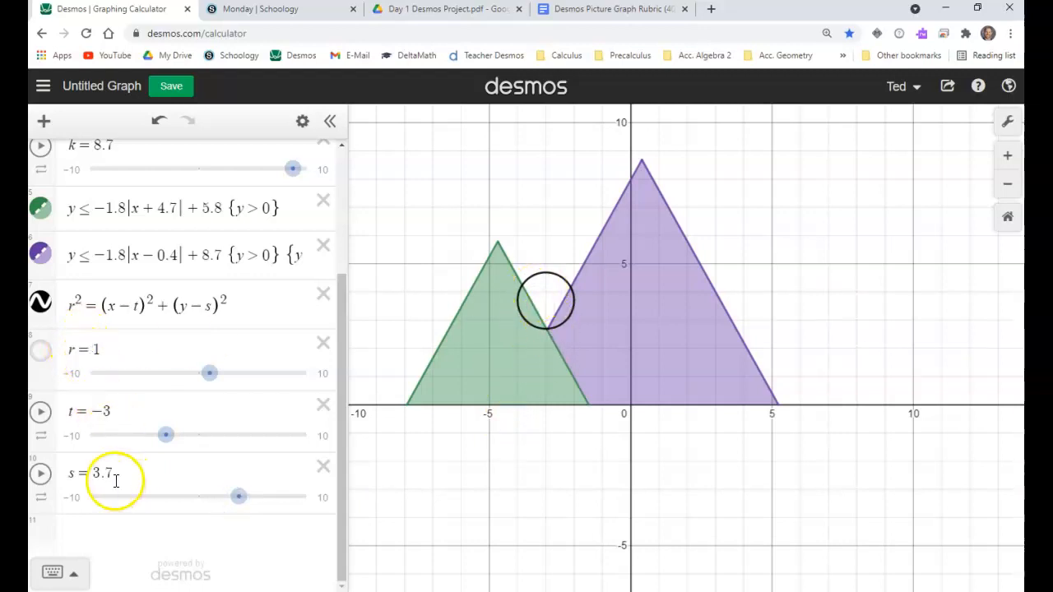
- Copy the circle equation into a new expression line and set the r slider to 1.6
drag(222, 306, 53, 306)
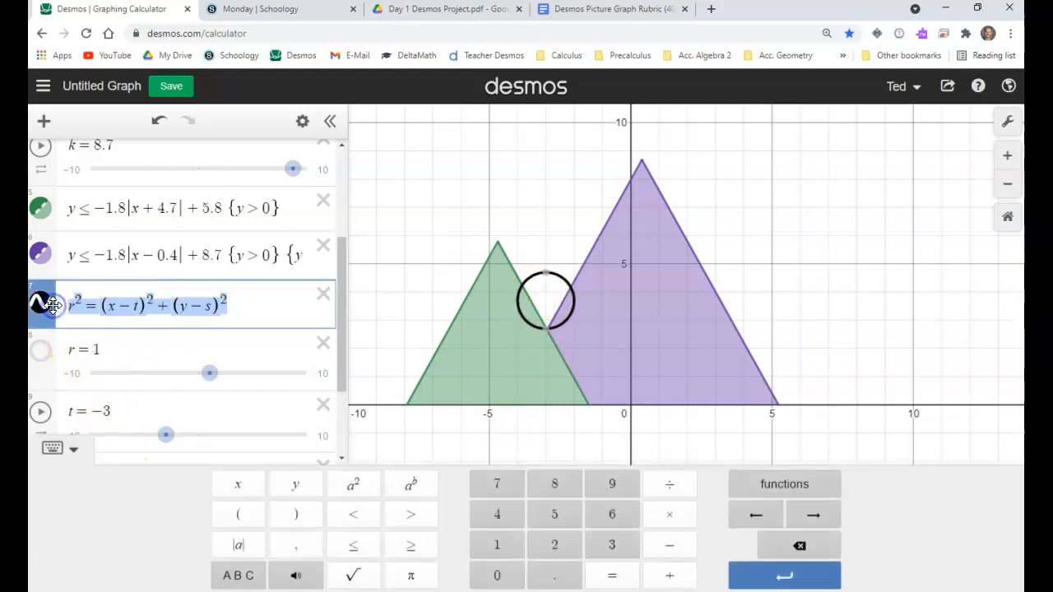
scroll(99, 436, down, 3)
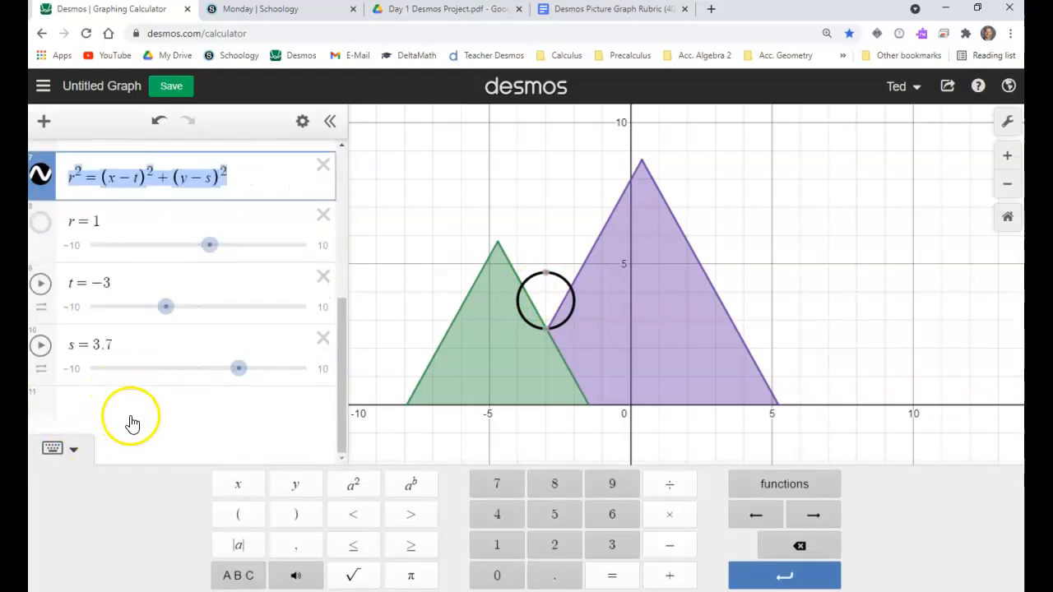
click(129, 421)
text(r^2 = (x - t)^2 + (y - s)^2)
click(113, 362)
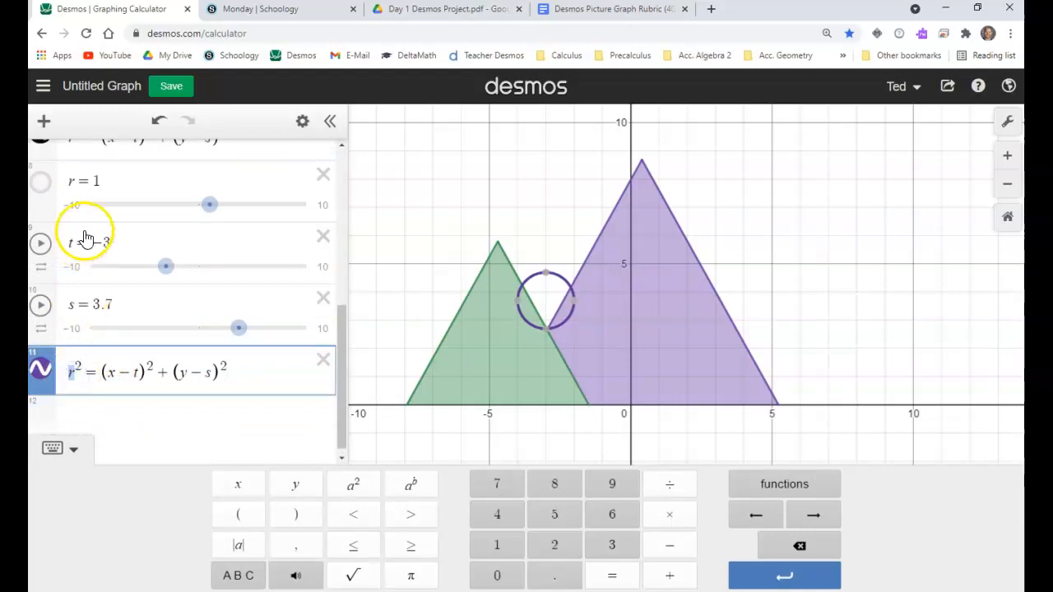
drag(207, 204, 216, 203)
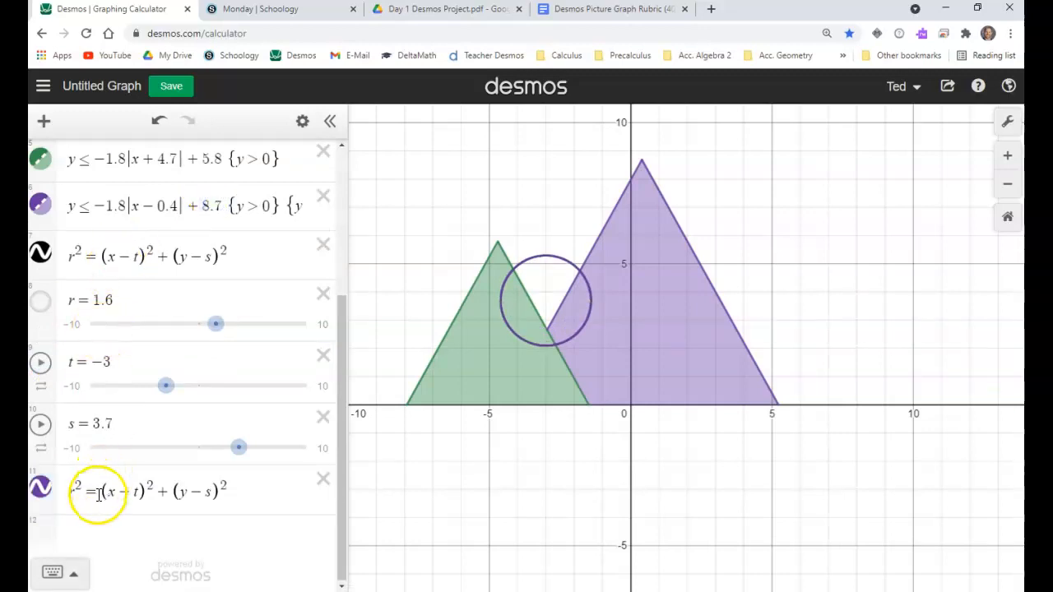
- Replace r, t and s in the copied circle equation with 1.6, −3 and 3.7
click(69, 493)
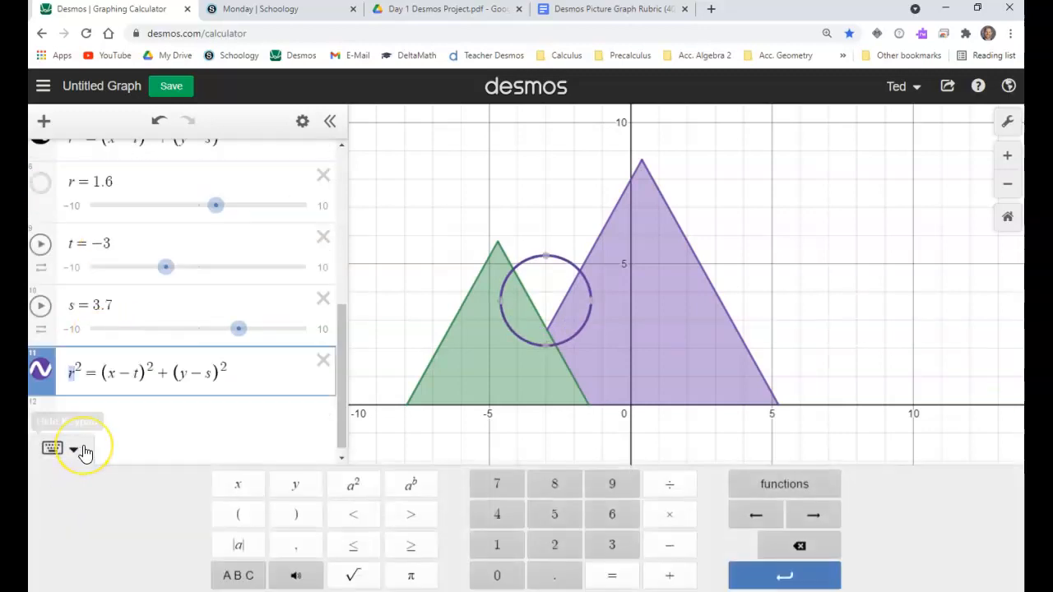
text(1.6)
click(154, 375)
key(BackSpace)
text(-3)
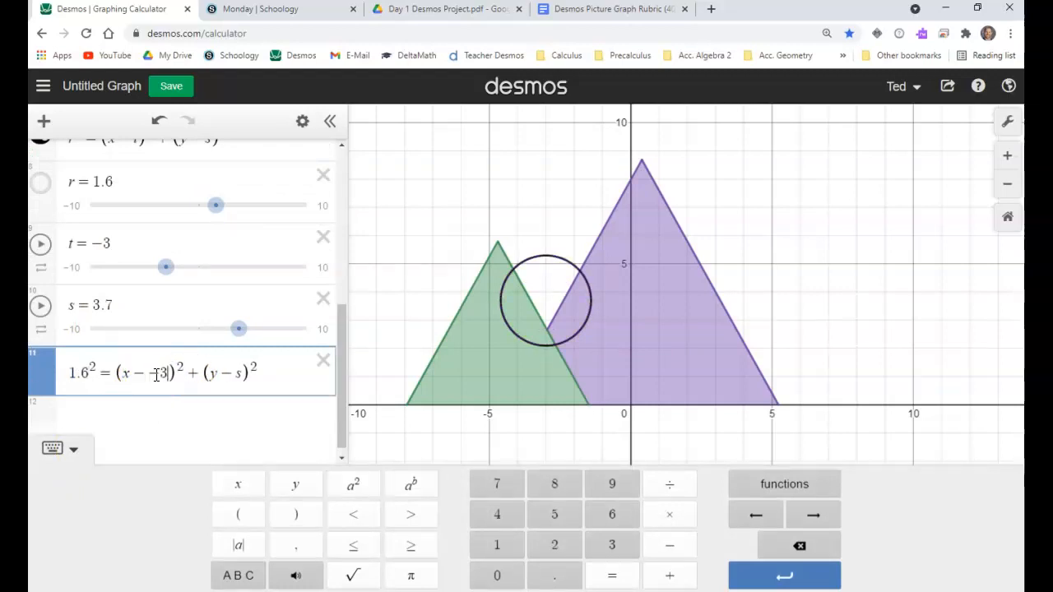
click(240, 371)
text(3.7)
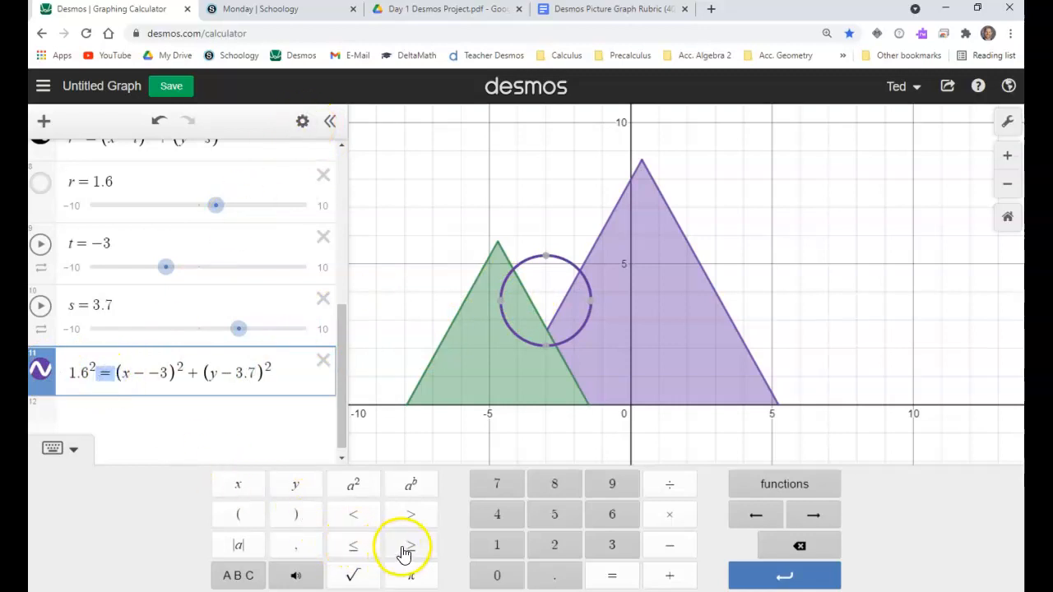
- Change the equals sign in the numeric circle equation to ≥ to shade the circle's interior
click(370, 554)
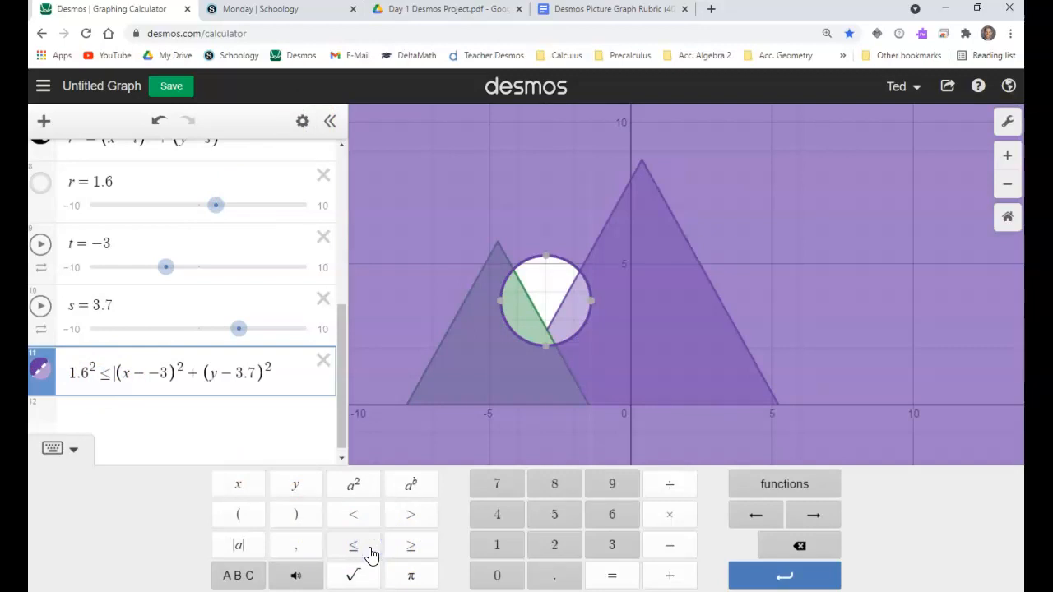
drag(112, 375, 98, 374)
click(405, 546)
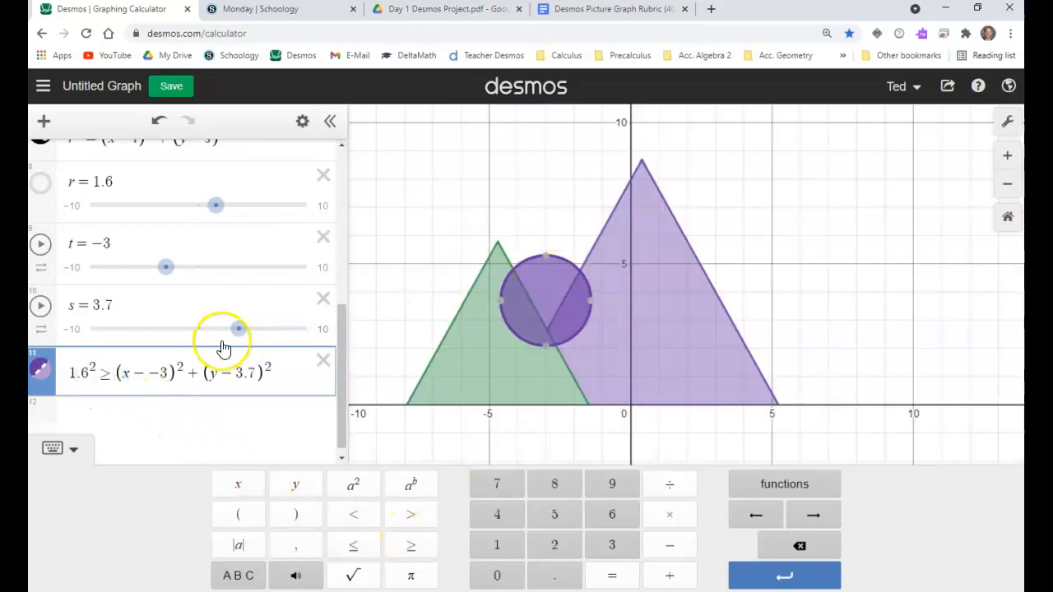
- Change the colour of the shaded numeric circle to orange
click(304, 122)
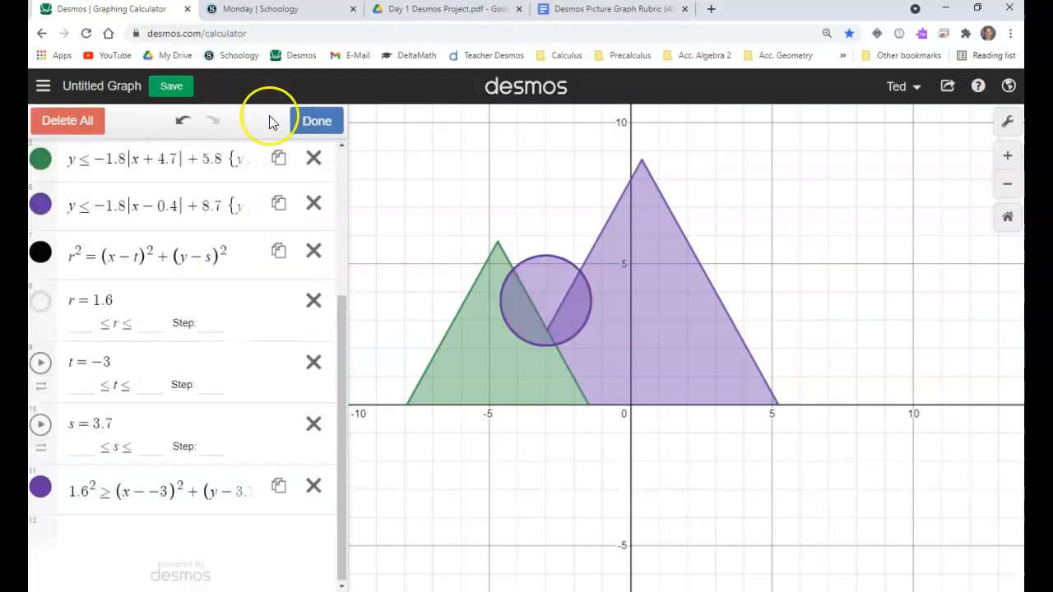
click(41, 487)
click(157, 514)
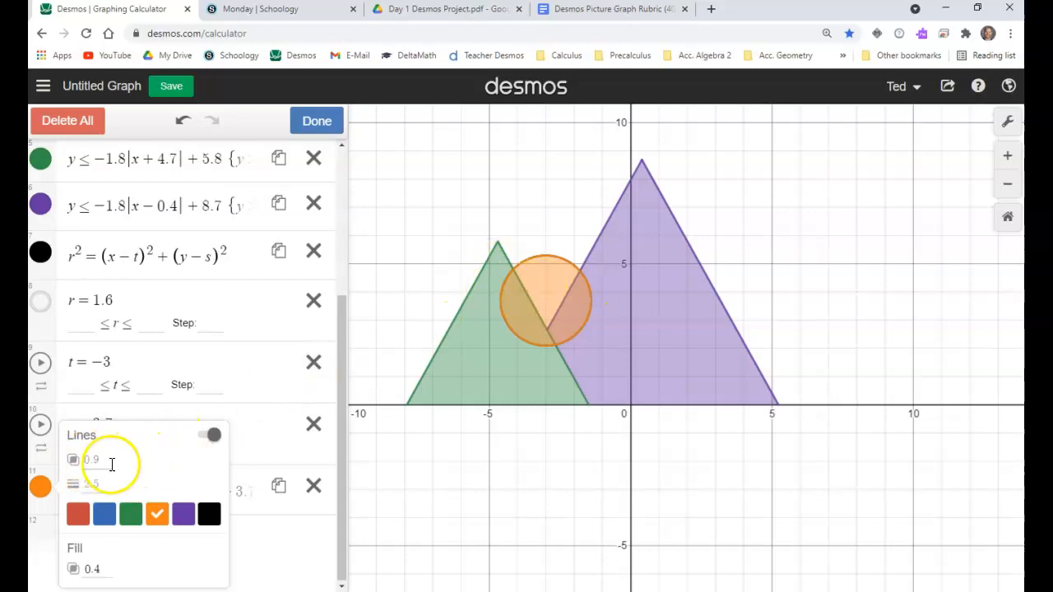
click(89, 486)
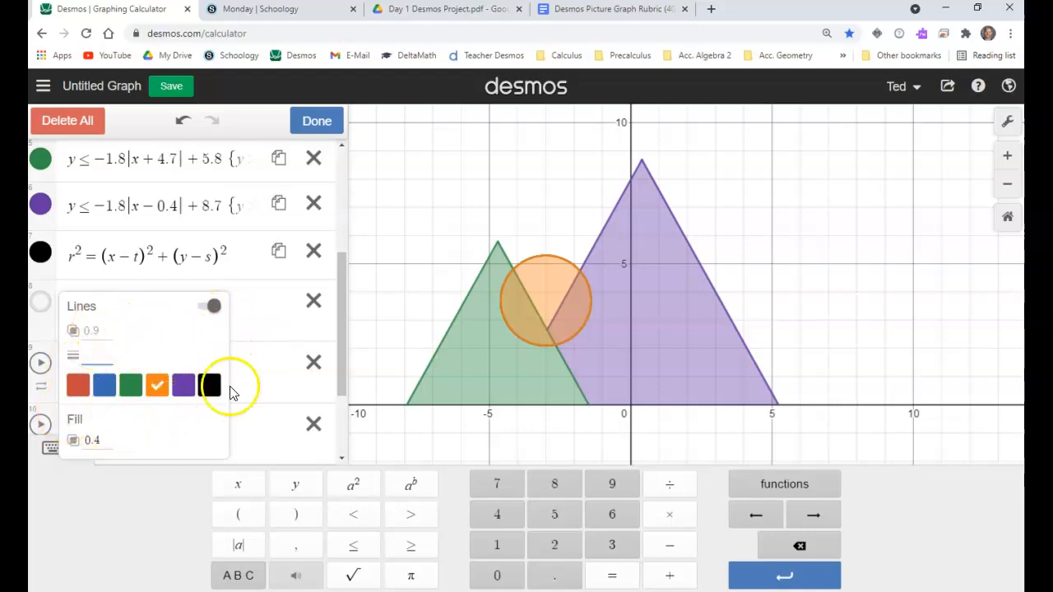
click(259, 419)
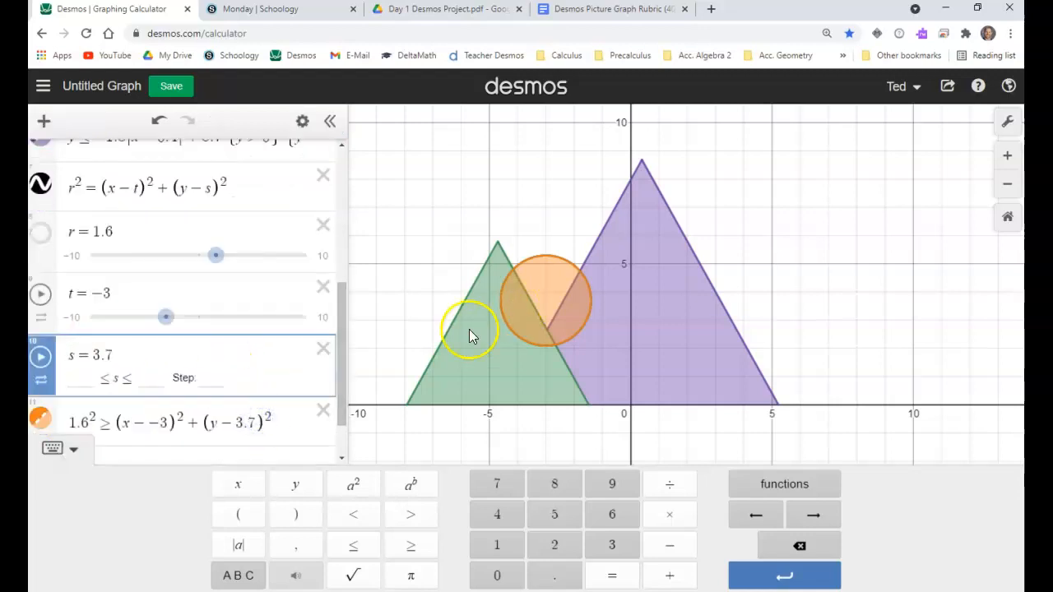
- Restrict the orange circle with {y ≥ −1.8|x + 4.7| + 5.8}, reusing the green inequality's expression with its sign reversed
click(287, 423)
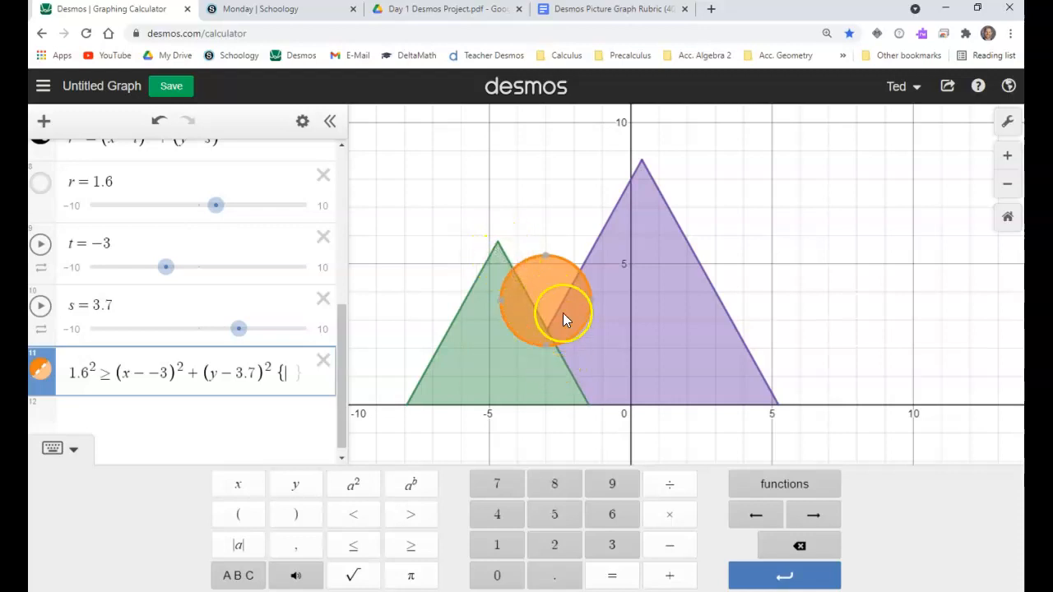
scroll(239, 263, up, 4)
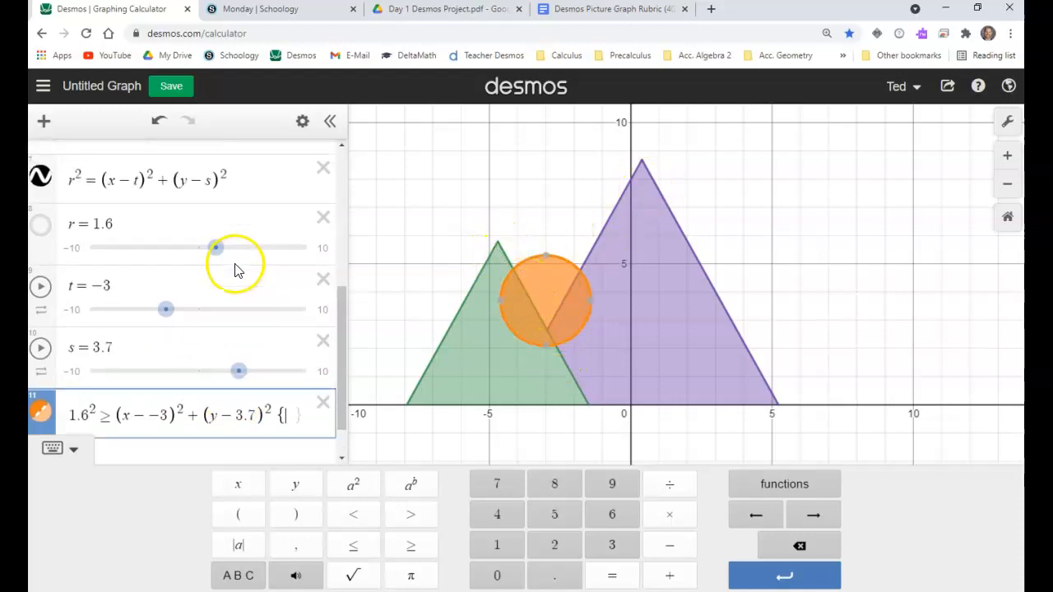
scroll(167, 317, down, 2)
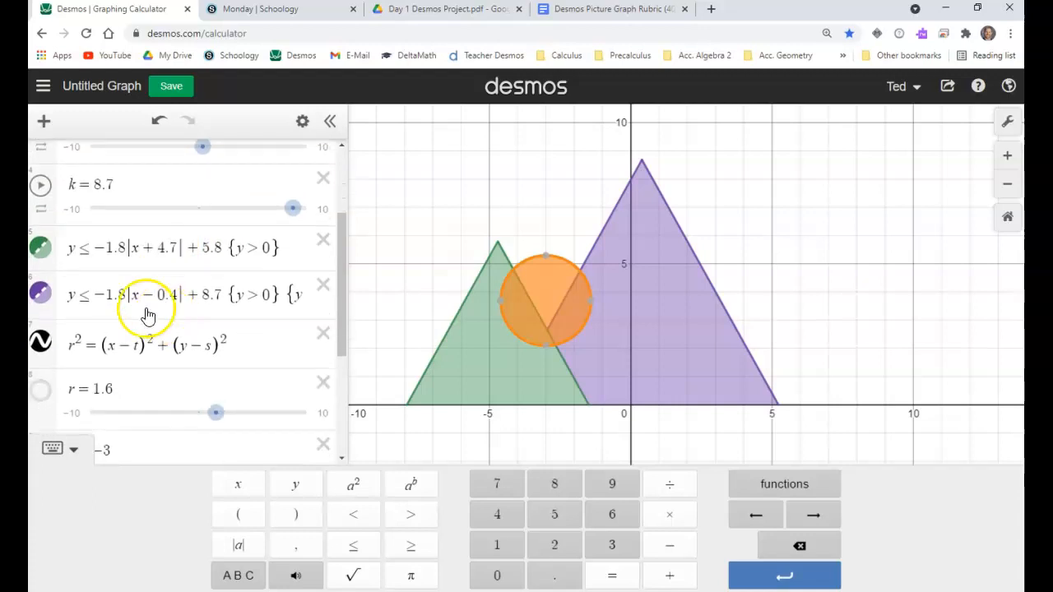
click(103, 248)
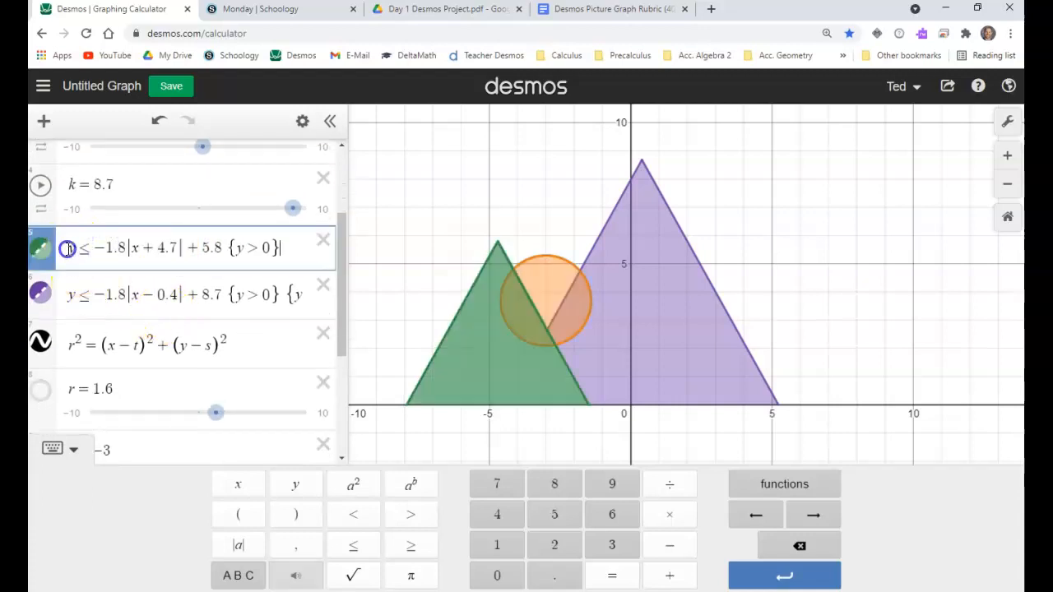
drag(67, 249, 184, 249)
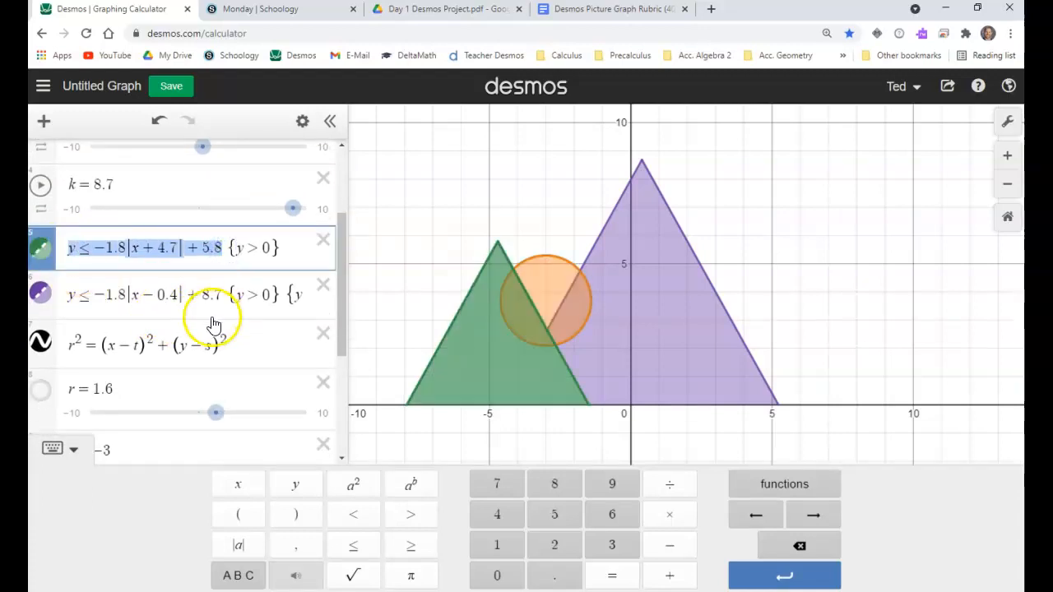
scroll(183, 355, down, 1)
scroll(183, 356, down, 3)
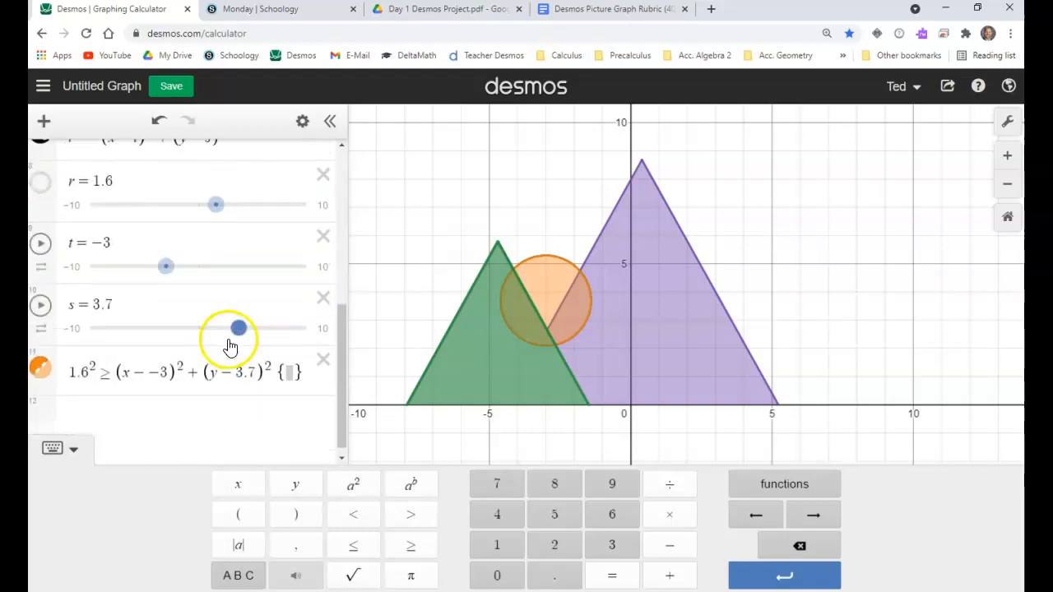
click(292, 362)
text(y ≤ −1.8|x + 4.7| + 5.8)
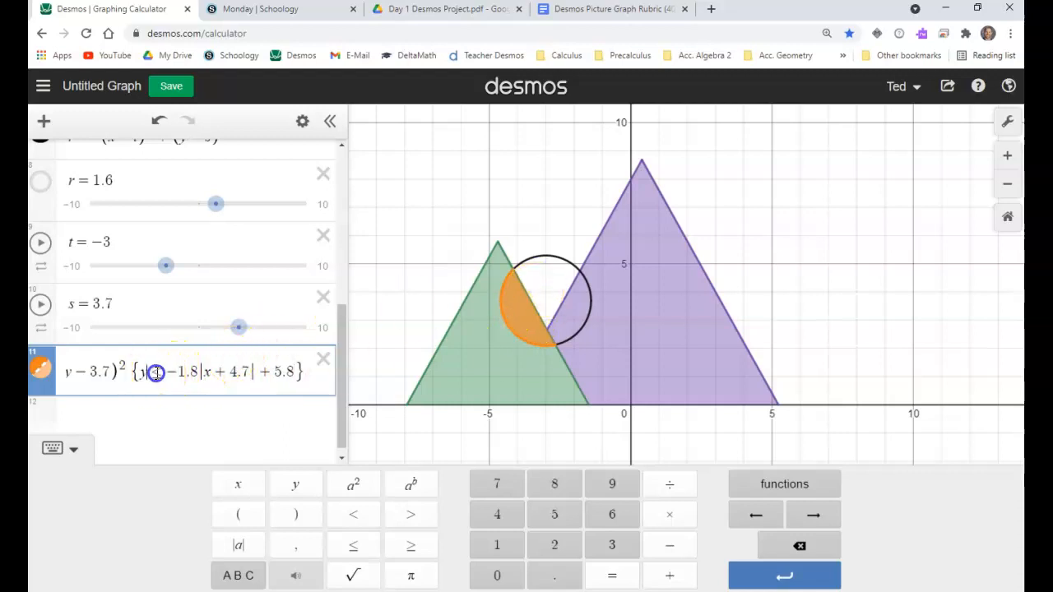
click(409, 546)
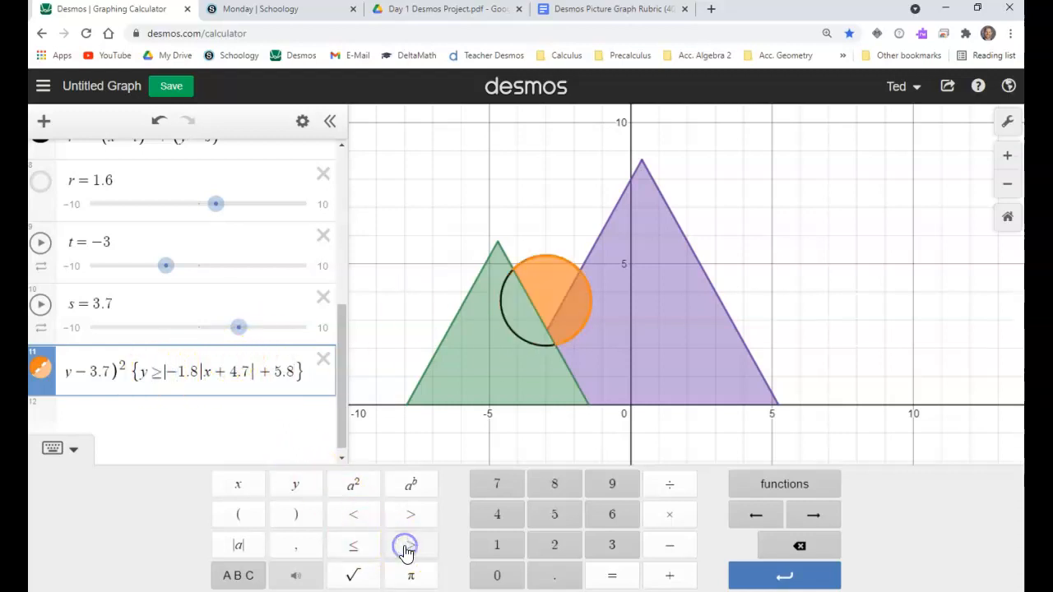
- Delete the orange circle's expression and undo the deletion
click(322, 360)
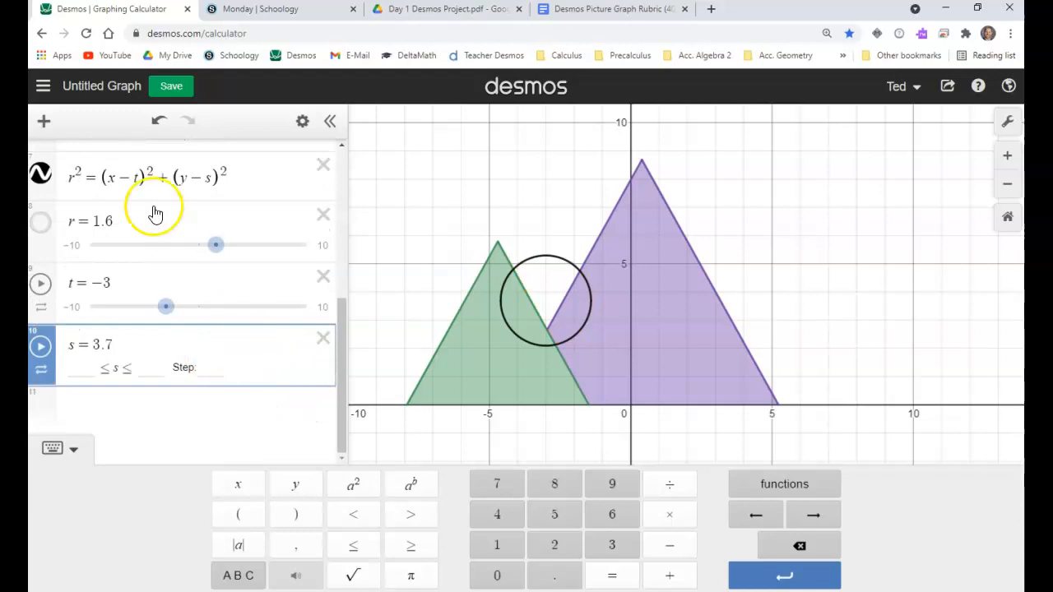
click(158, 123)
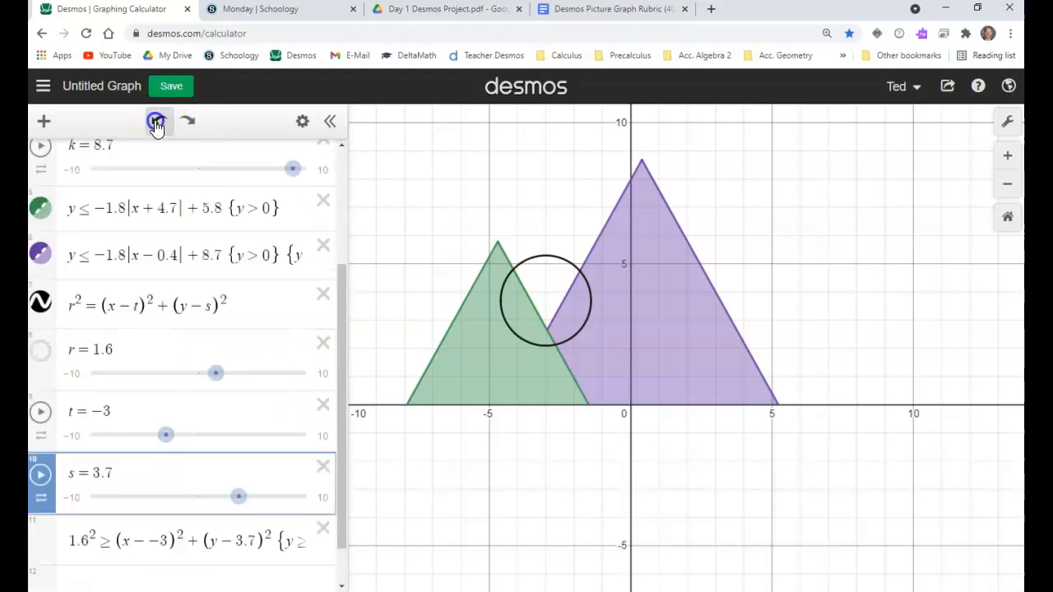
scroll(247, 477, down, 1)
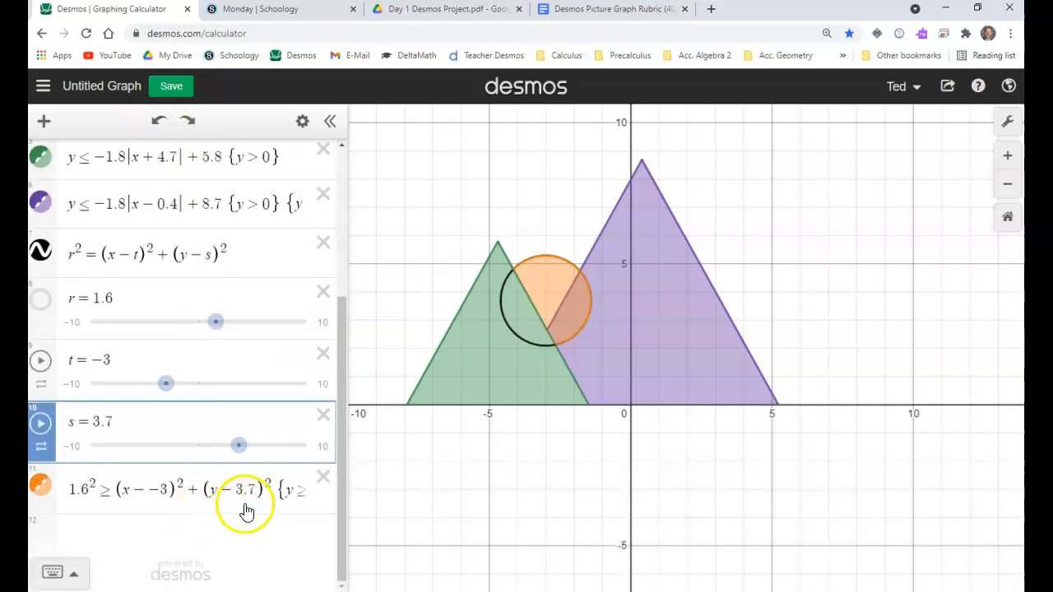
- Start a second curly-brace restriction at the end of the orange circle's expression, after {y ≥ −1.8|x + 4.7| + 5.8}
click(245, 503)
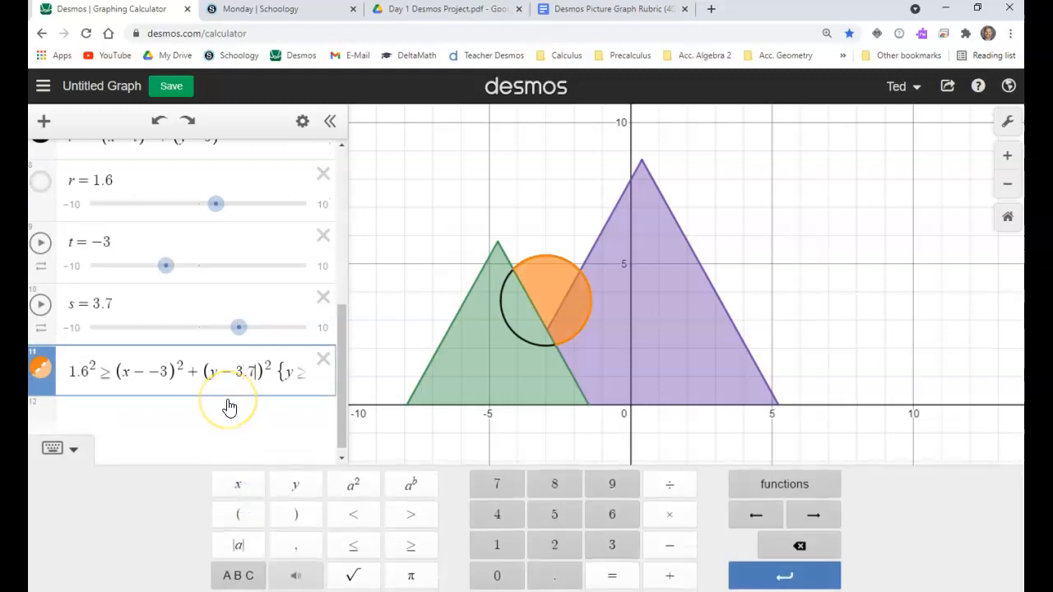
key(Right)
key(Right)
key(Right)
key(Right)
key(Right)
key(Right)
key(Right)
key(Right)
key(Right)
key(Right)
key(Right)
key(Right)
key(Right)
key(Right)
key(Right)
key(Right)
key(Right)
key(Right)
key(Right)
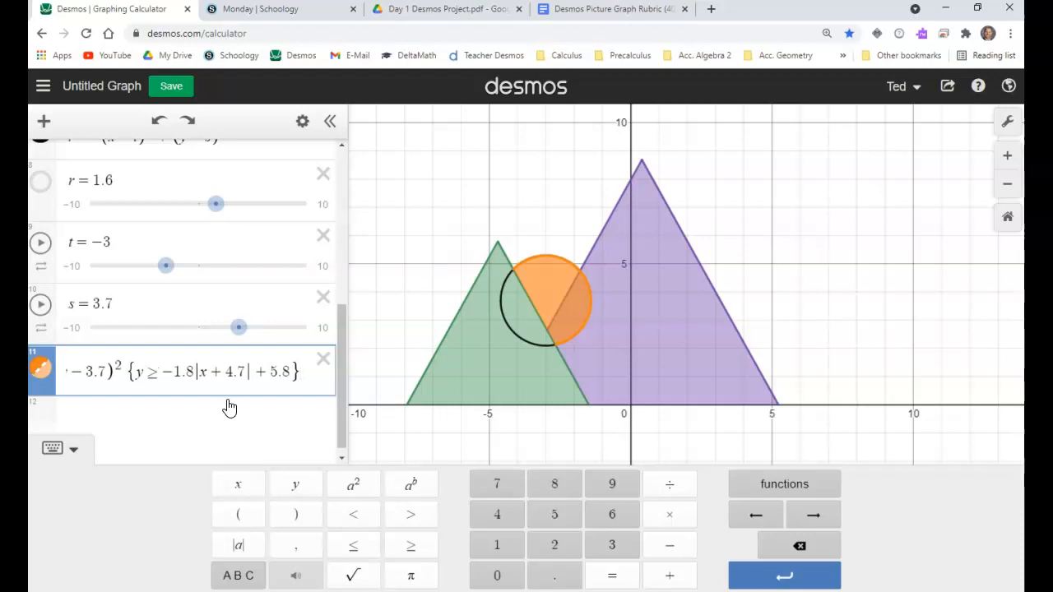
text({)
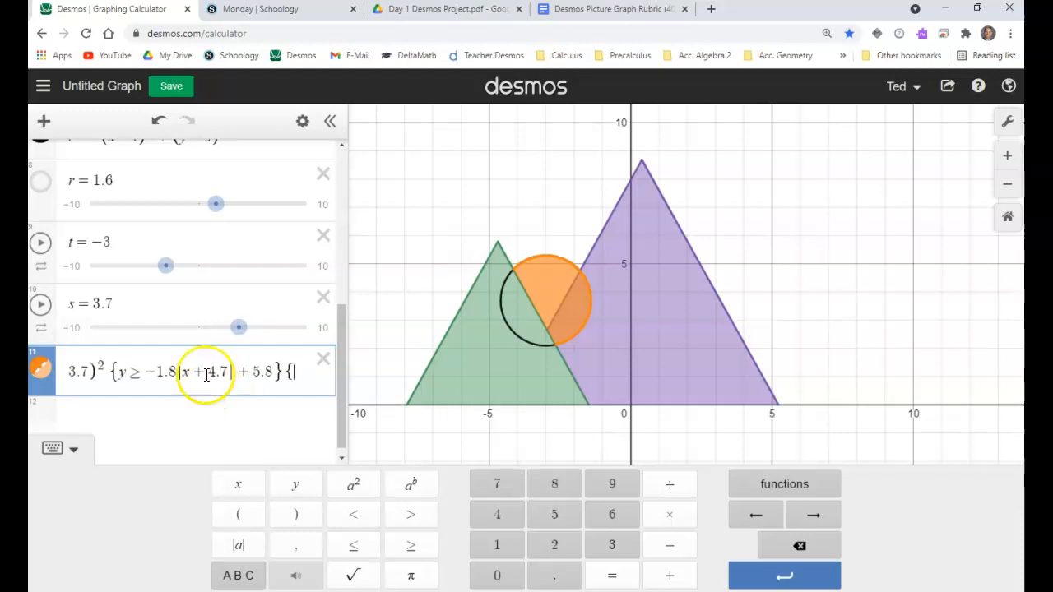
- Copy y ≤ −1.8|x − 0.4| + 8.7 from the purple inequality, without its restrictions
scroll(271, 365, up, 2)
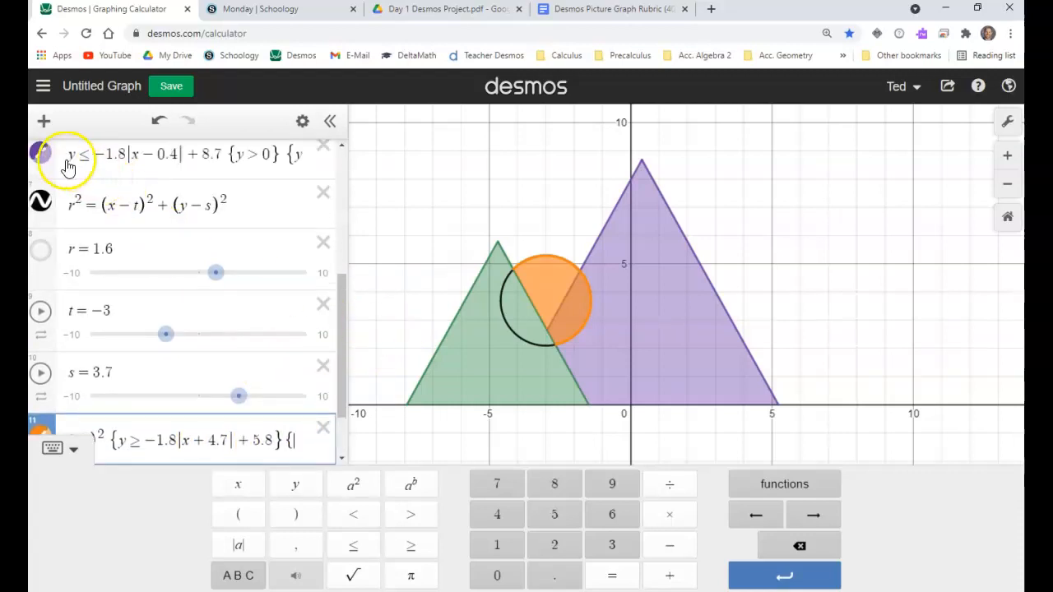
click(74, 164)
click(68, 234)
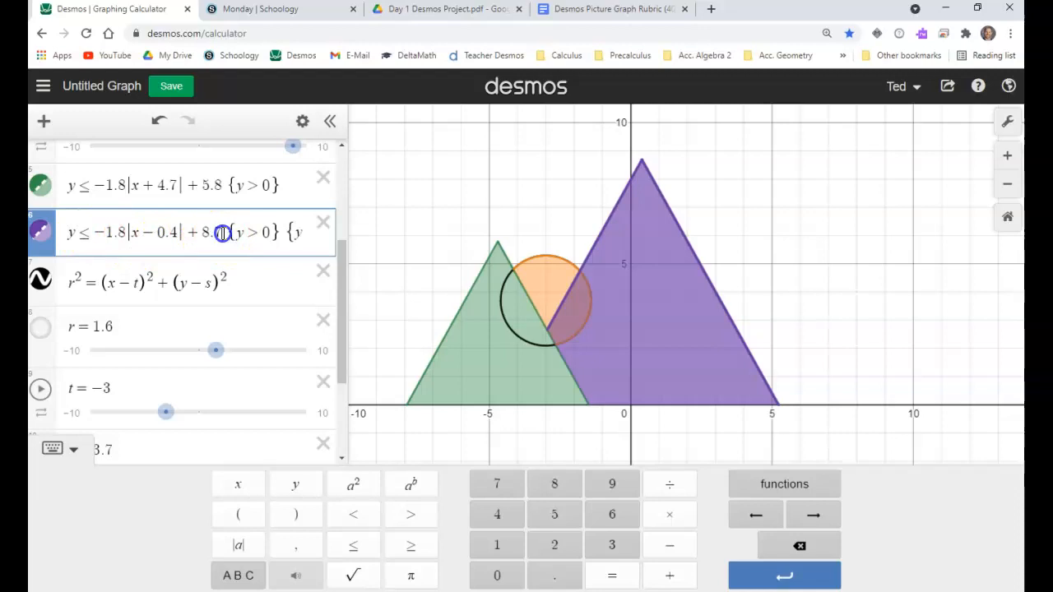
click(68, 232)
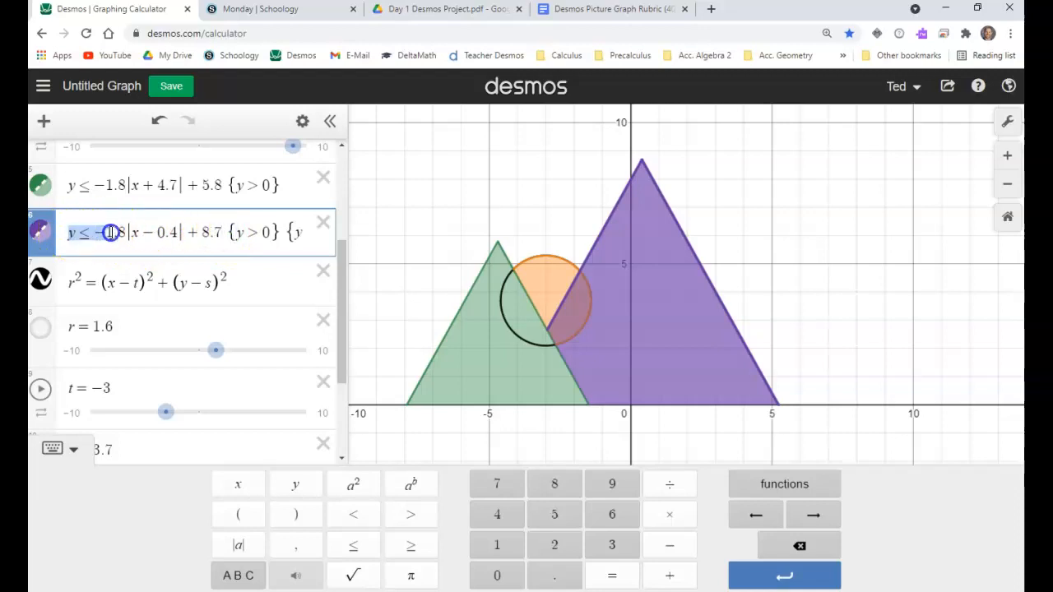
drag(110, 232, 171, 230)
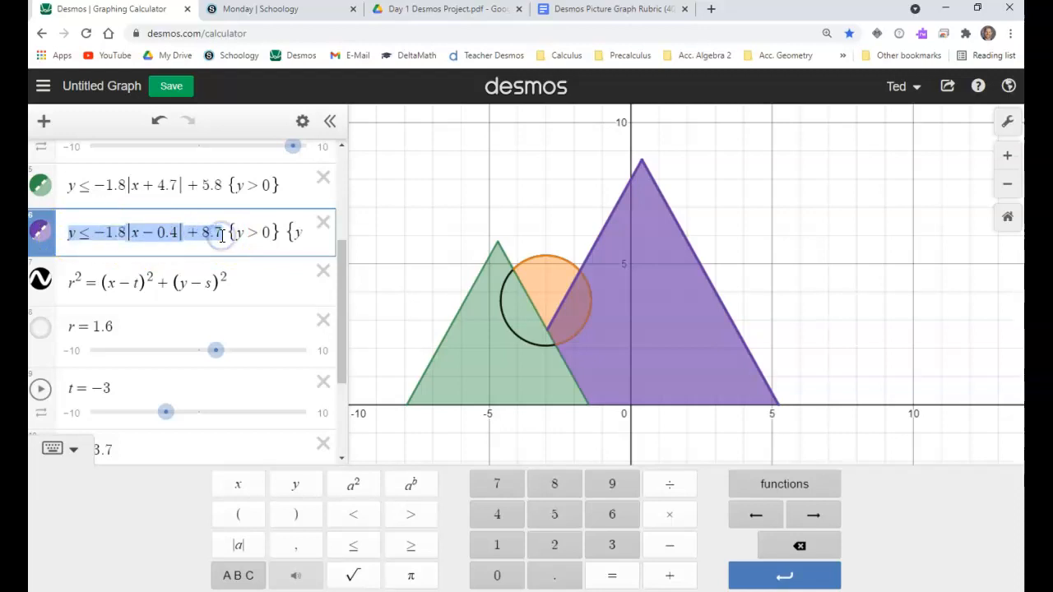
- Paste the copied purple inequality into the orange circle's second restriction and reverse its sign, giving {y ≥ −1.8|x − 0.4| + 8.7}
scroll(197, 346, down, 4)
click(278, 363)
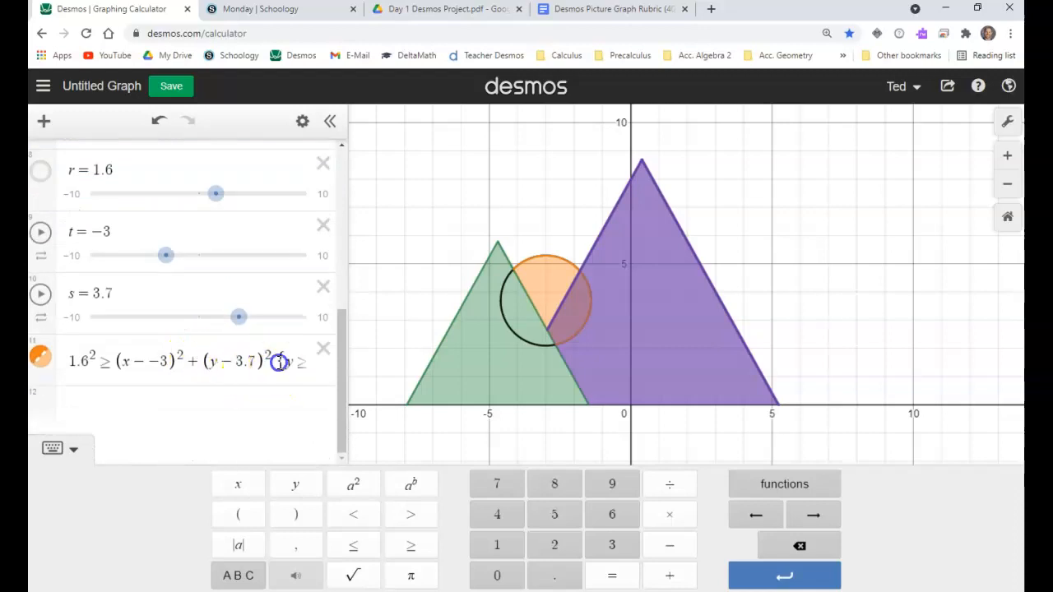
click(288, 376)
text({y ≥ −1.8|x + 4.7| + 5.8}{)
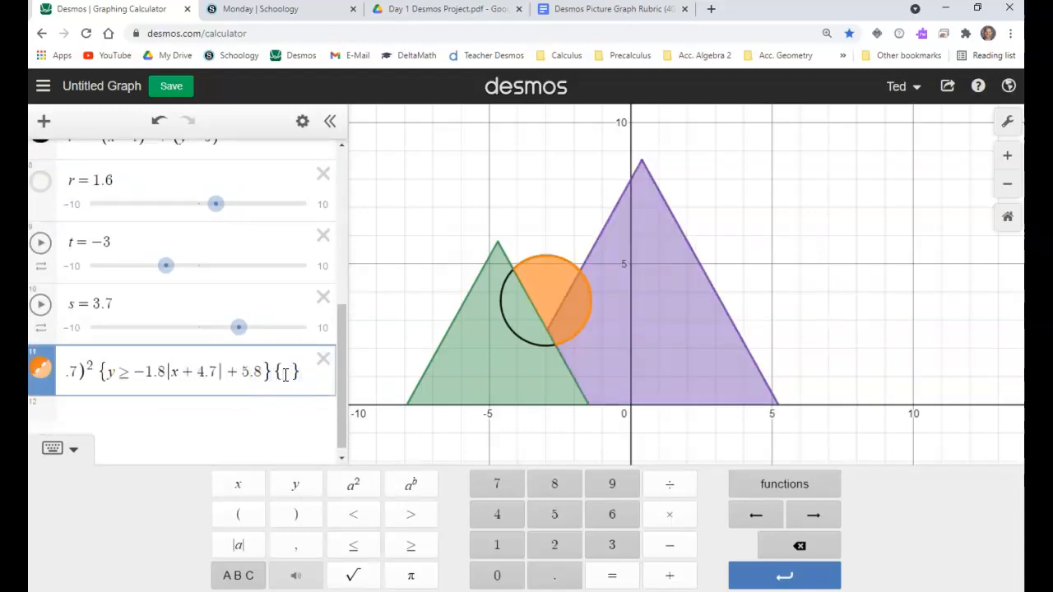
text(y≤-1.8|x-0.4|+8.7)
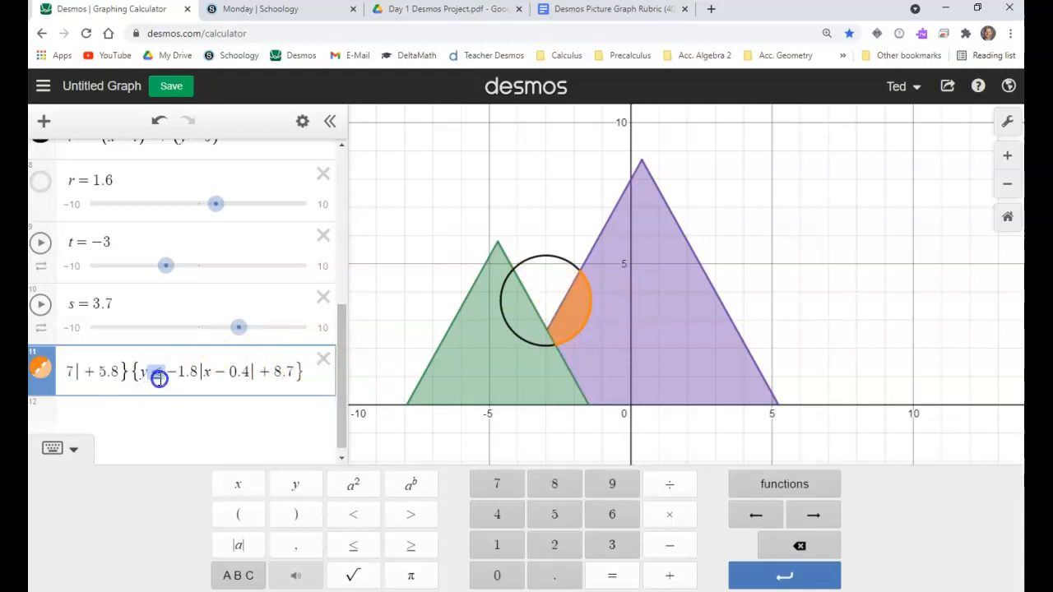
click(409, 547)
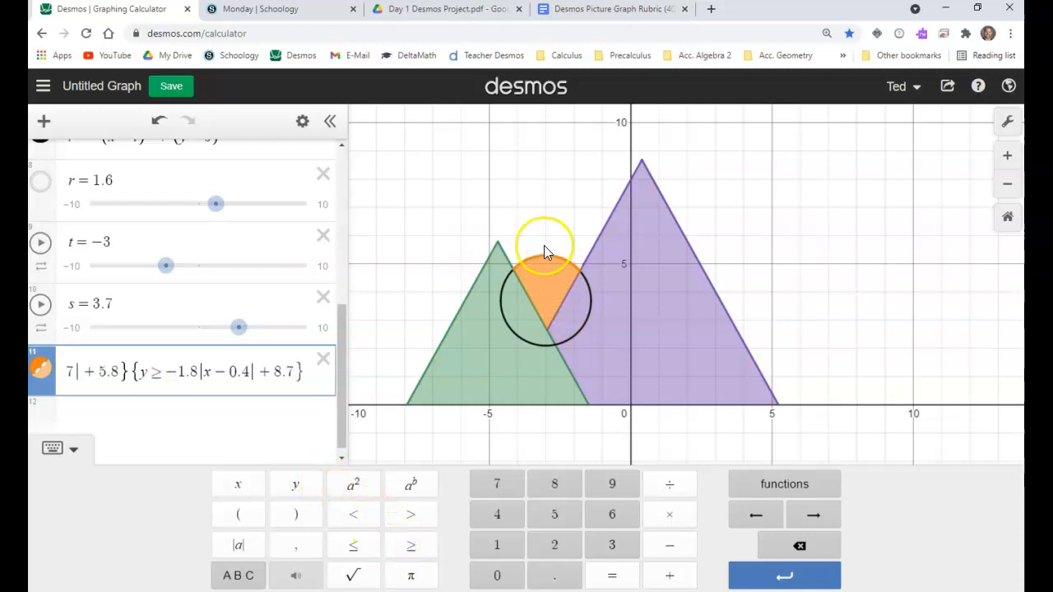
click(535, 216)
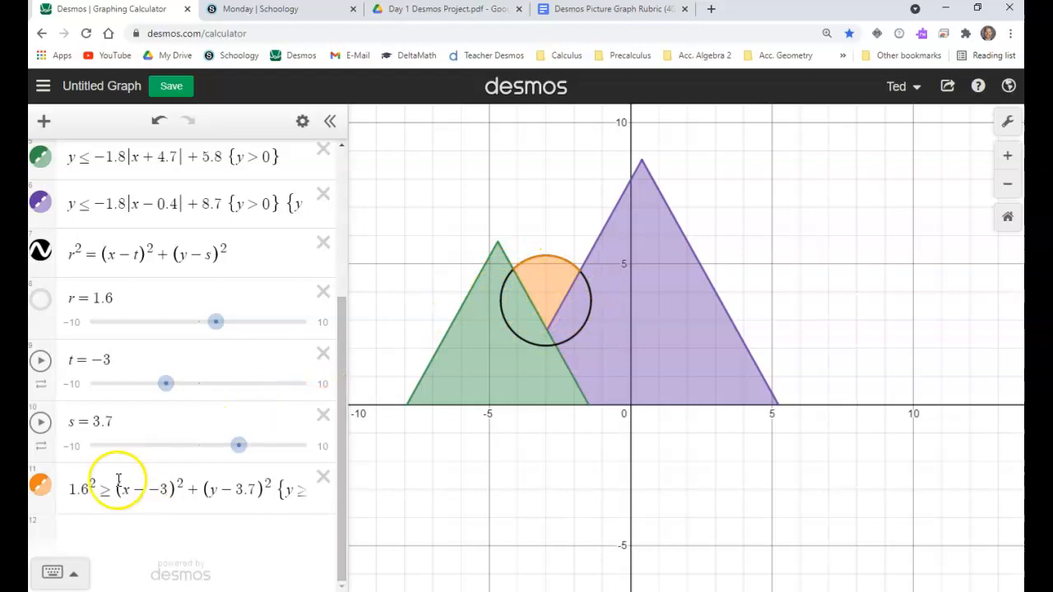
- Toggle the orange circle off and on, and hide the black circle r² = (x − t)² + (y − s)²
click(46, 486)
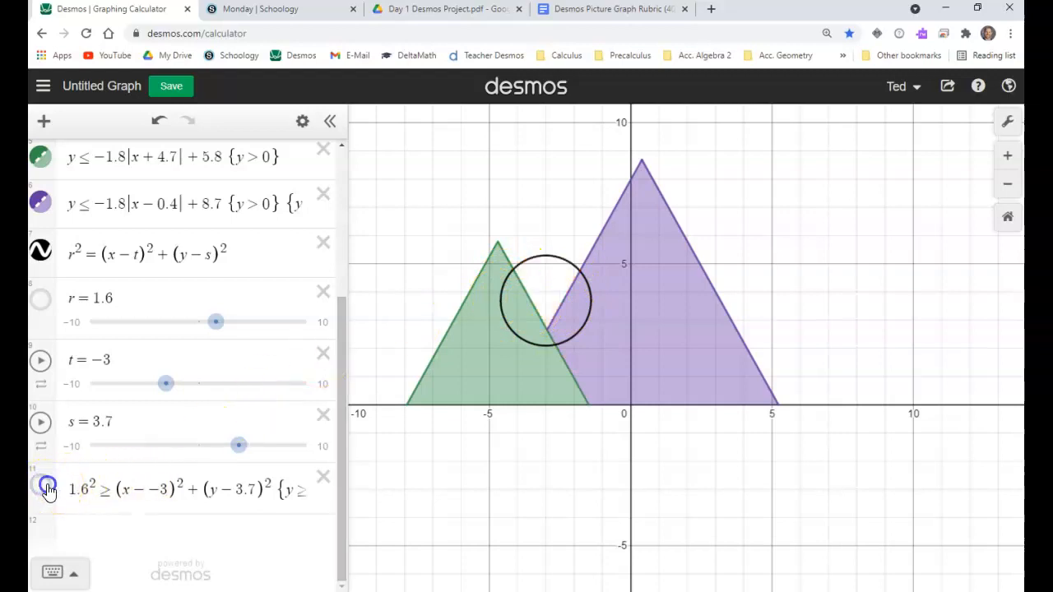
click(46, 486)
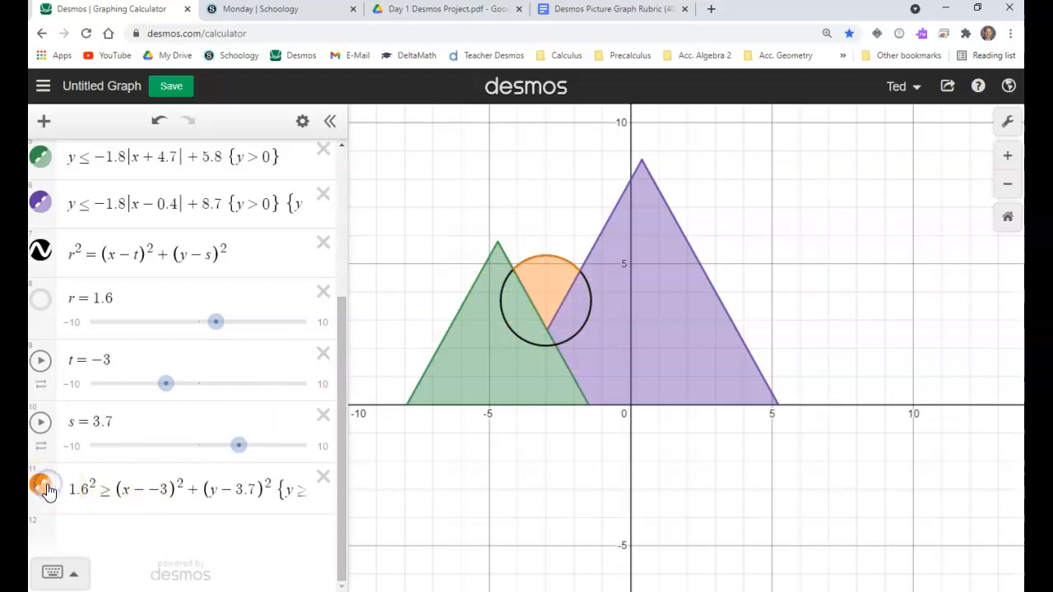
click(41, 256)
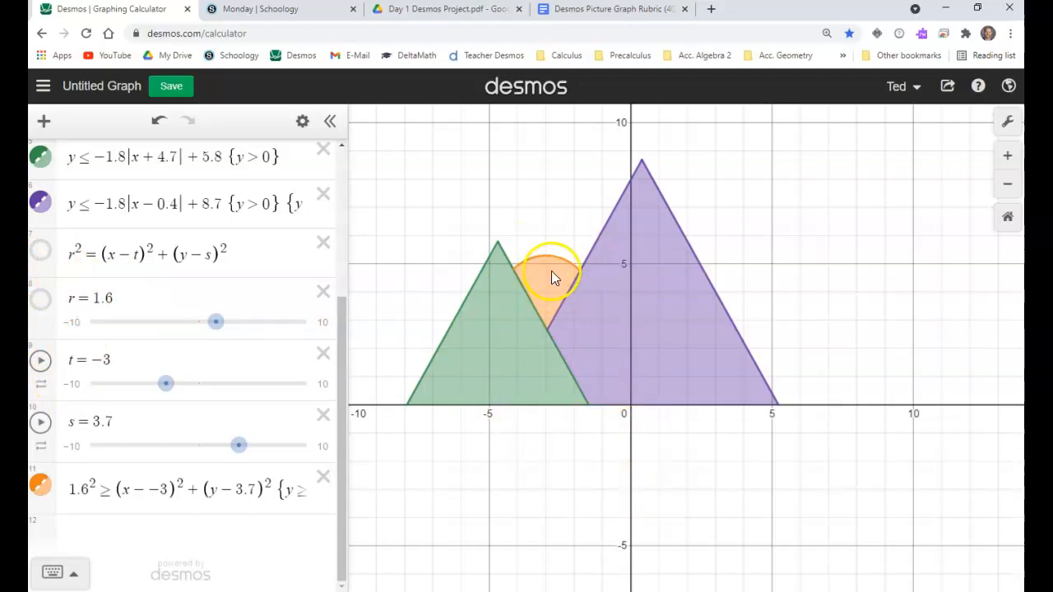
scroll(571, 395, up, 1)
drag(557, 197, 592, 255)
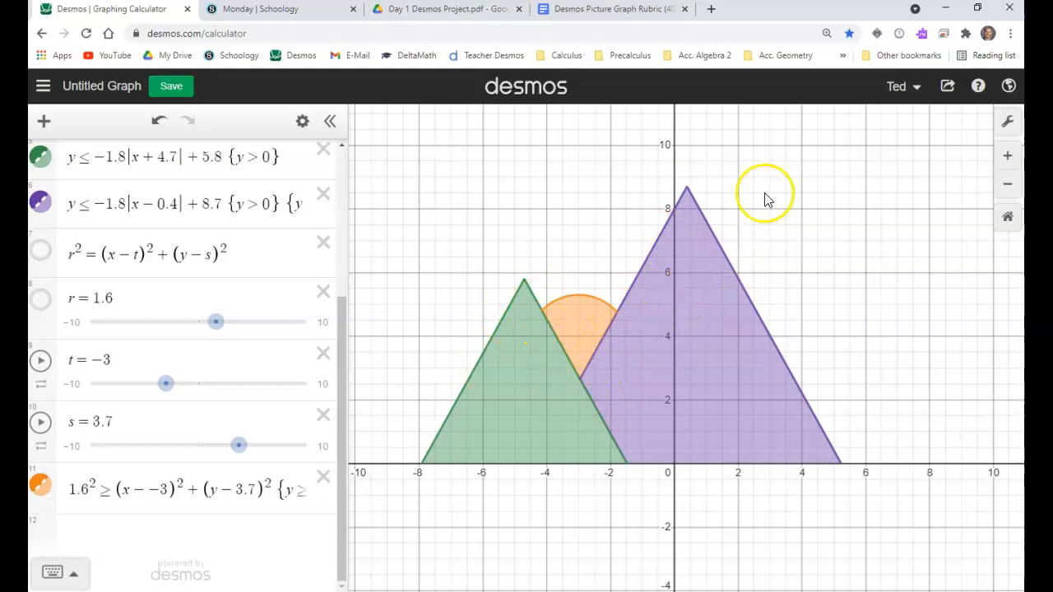
- Open the Desmos video tutorials and look through the topics in the Learn Desmos playlist on YouTube
click(976, 87)
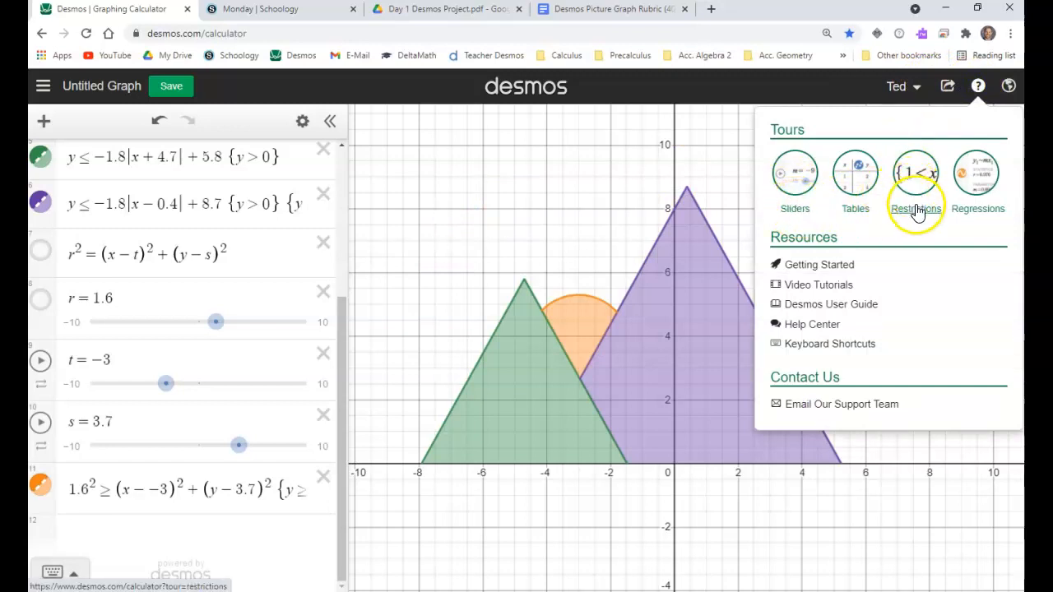
click(844, 291)
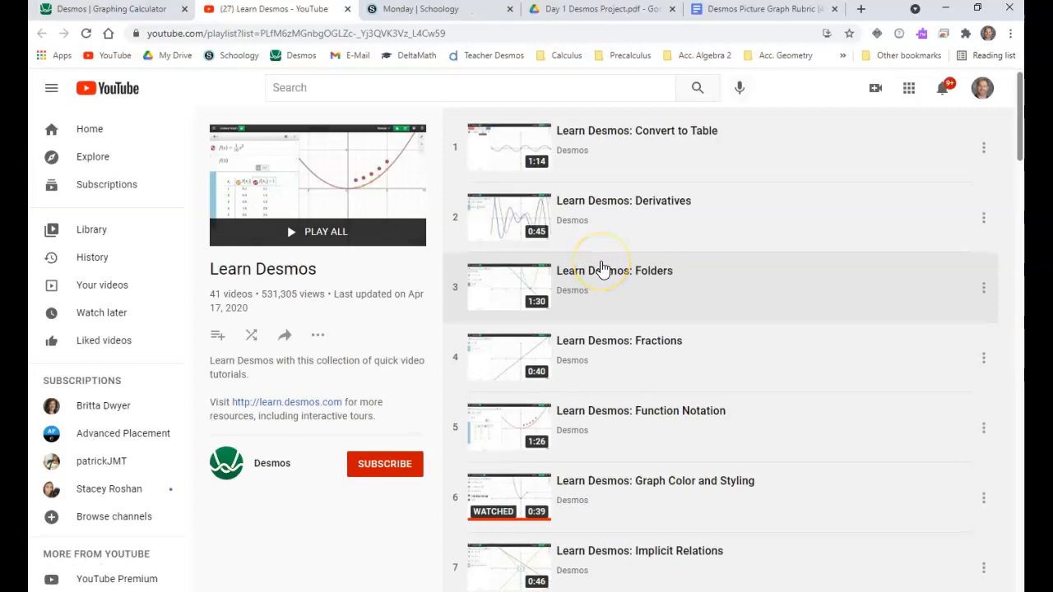
scroll(601, 269, down, 1)
scroll(601, 269, down, 3)
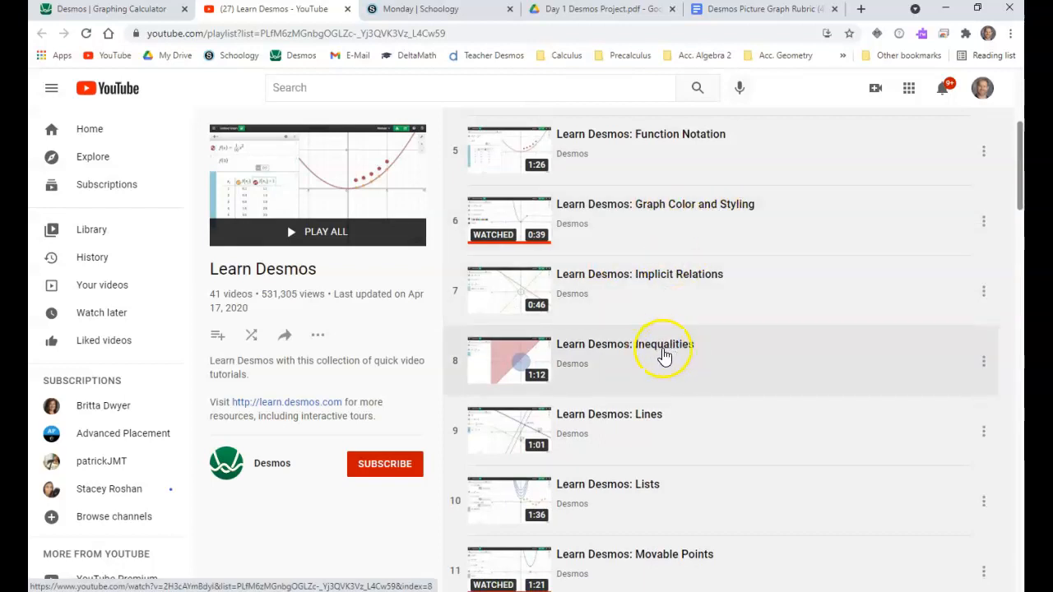
scroll(665, 355, down, 2)
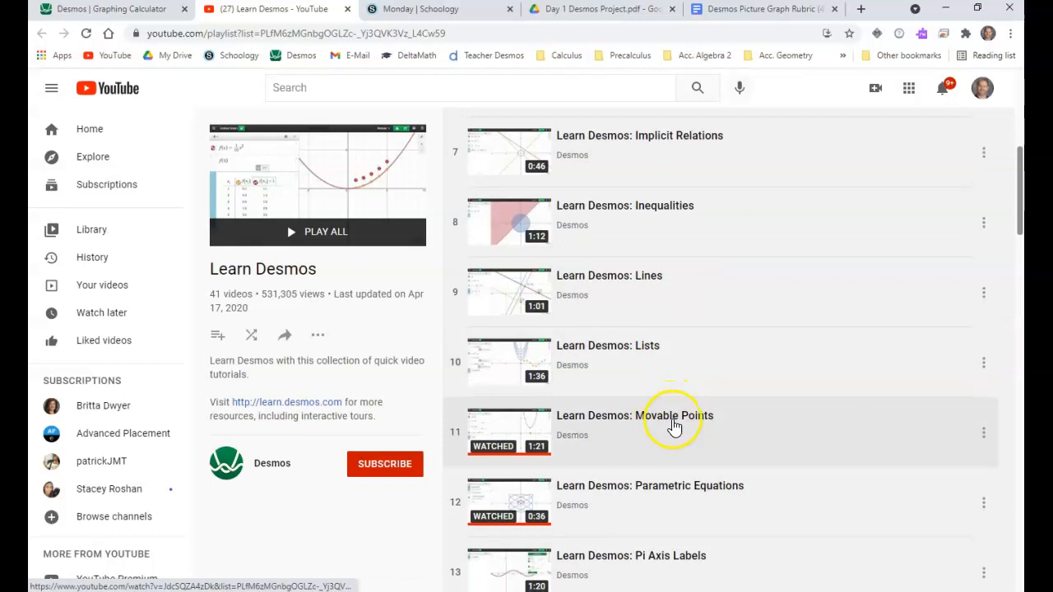
scroll(677, 426, down, 3)
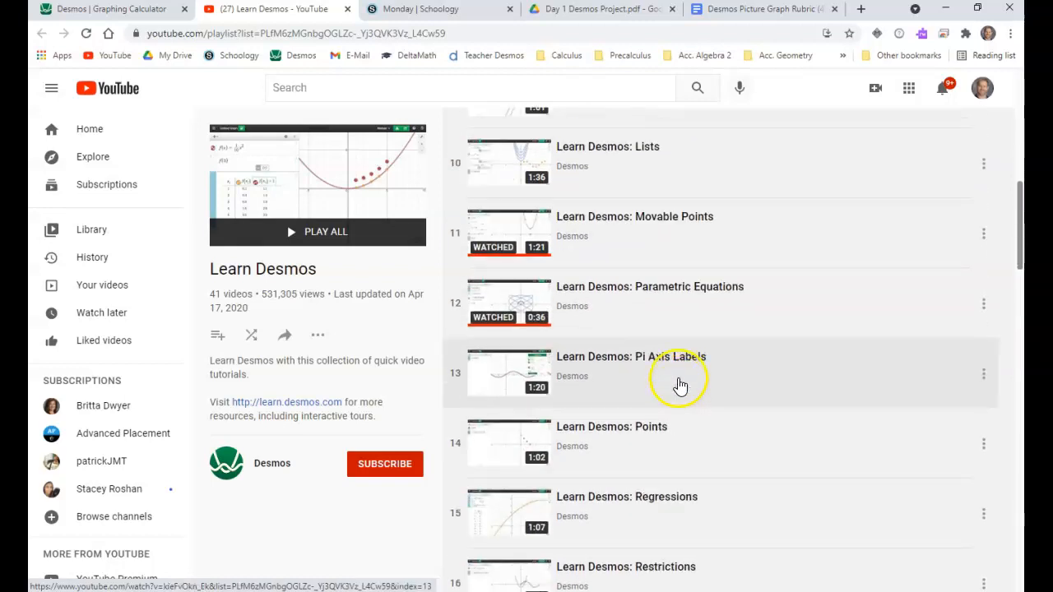
scroll(680, 387, down, 4)
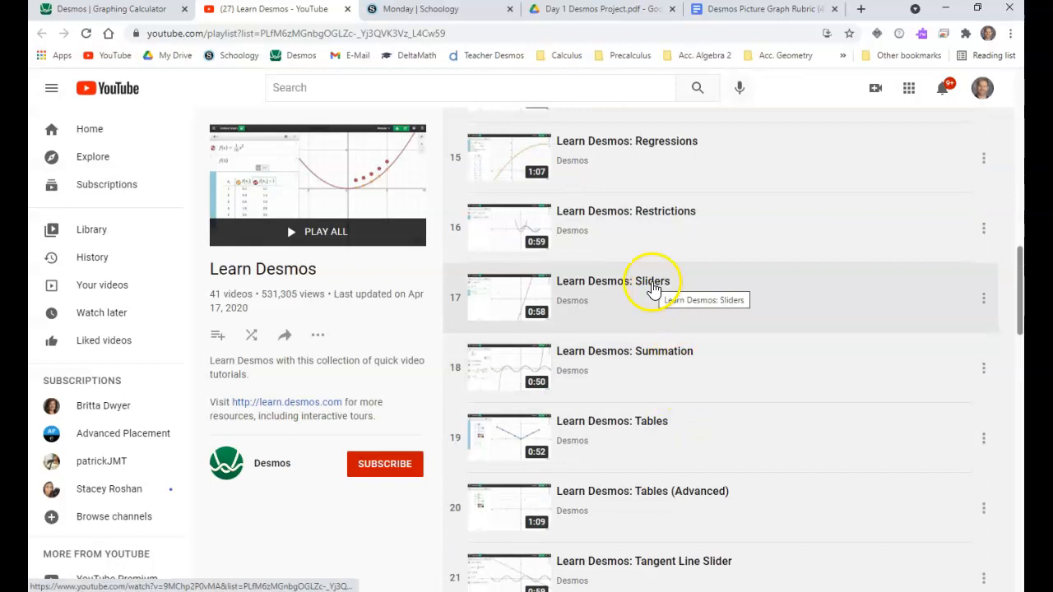
scroll(647, 337, down, 1)
scroll(647, 342, down, 7)
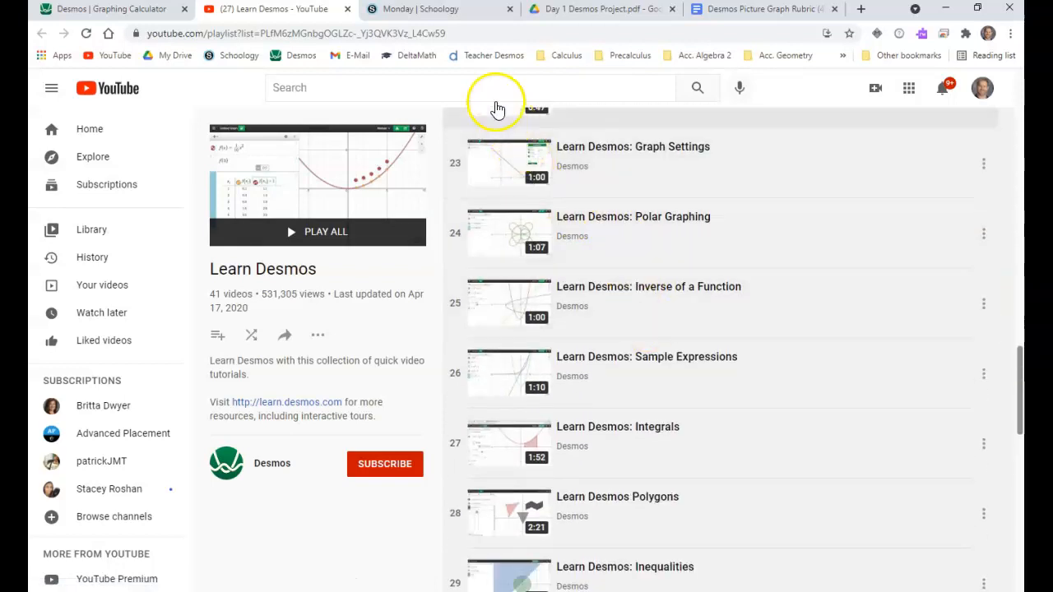
- Search YouTube for "desmos antimation" and look over the resulting videos
click(486, 88)
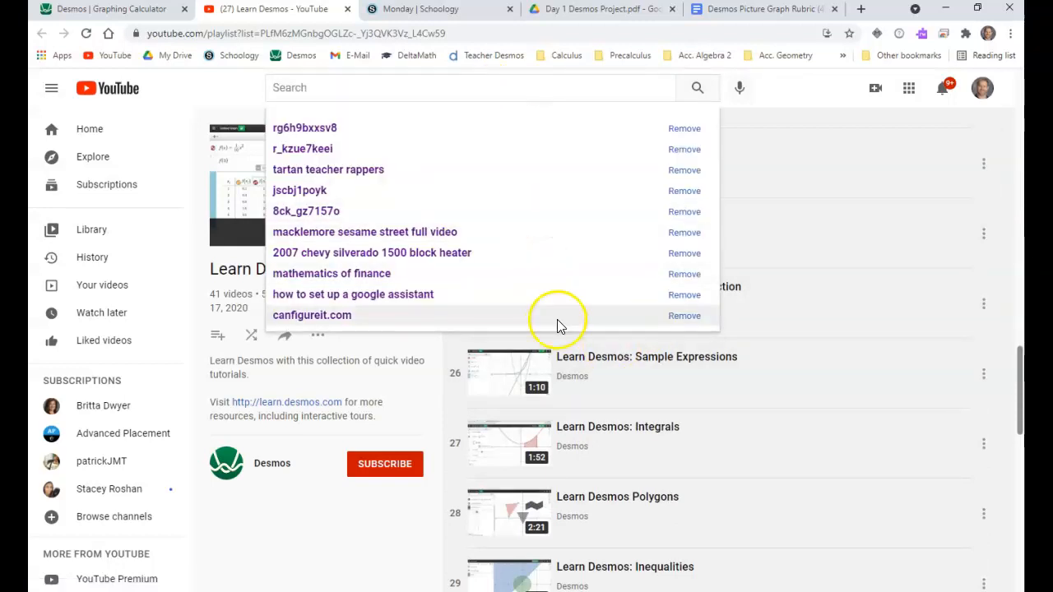
text(antimation)
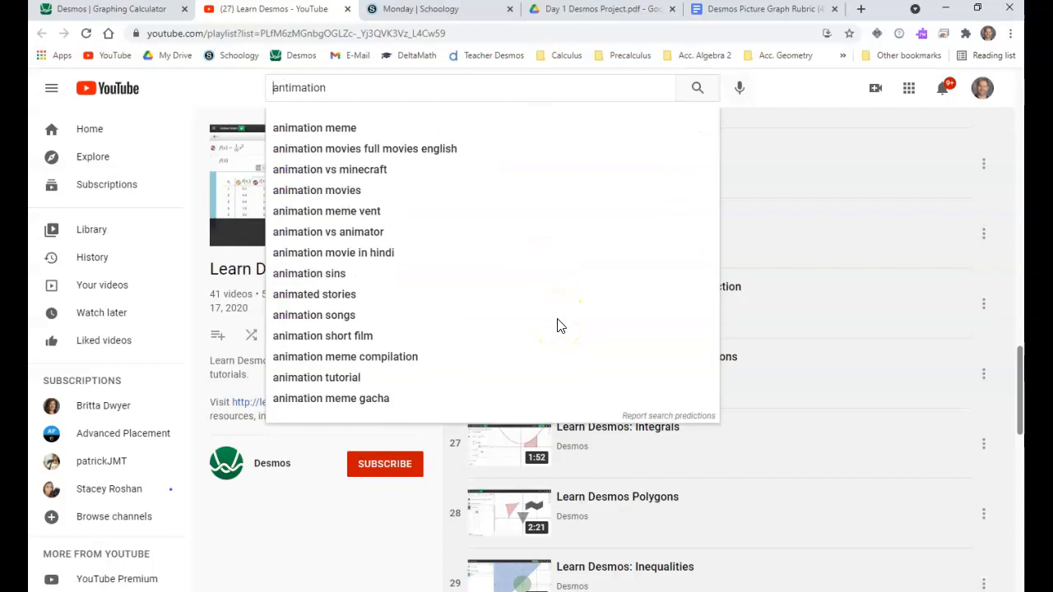
text(desmos)
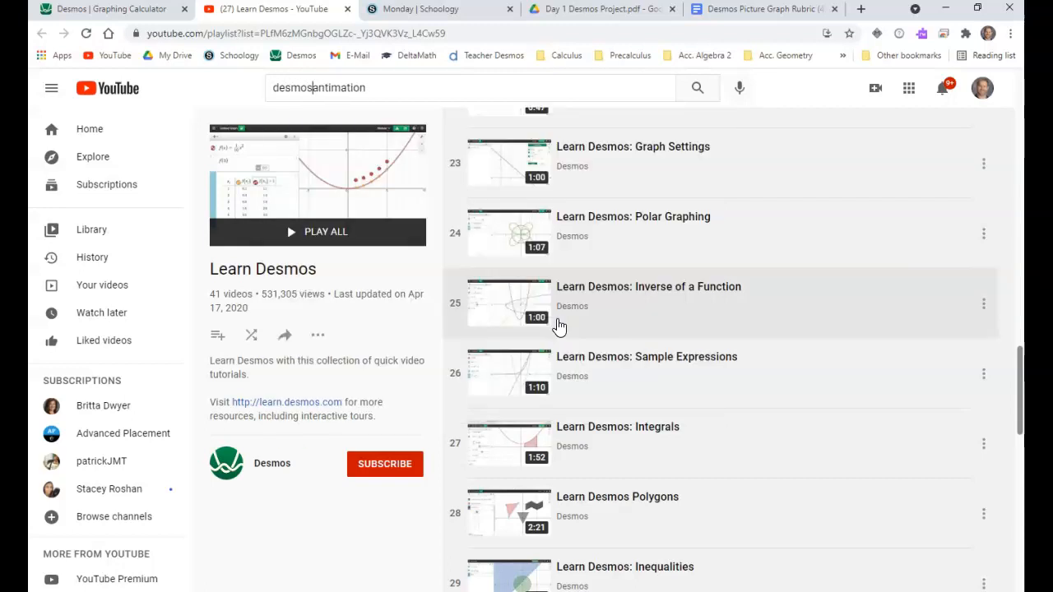
key(Return)
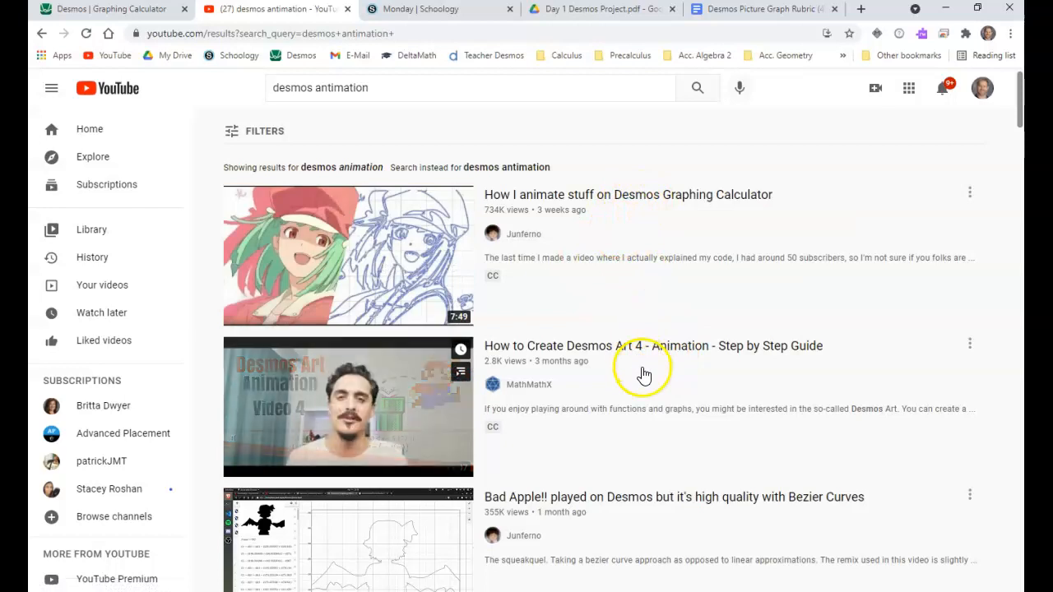
scroll(642, 371, down, 3)
scroll(644, 376, down, 3)
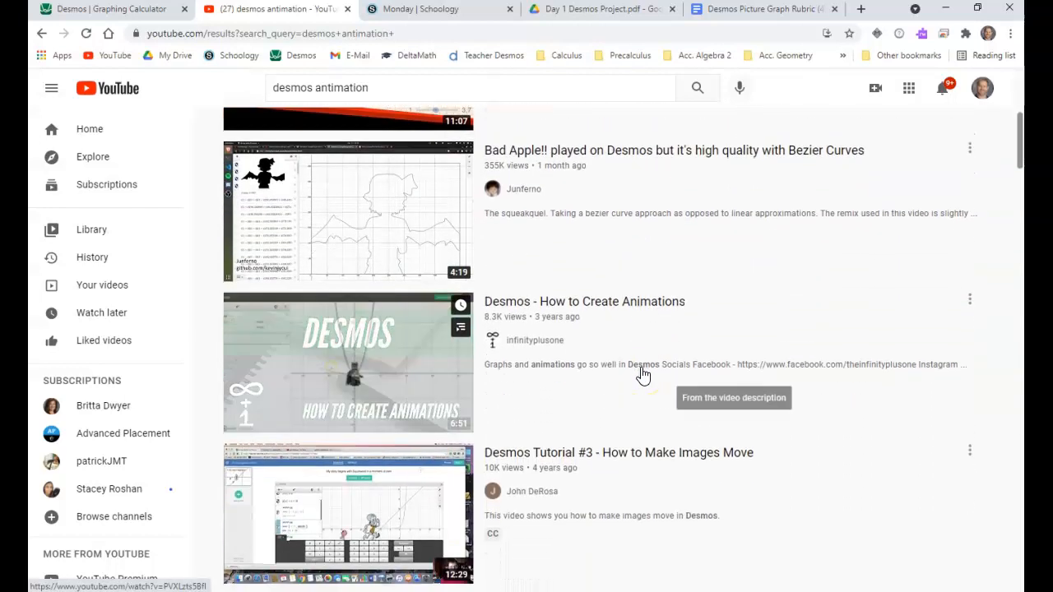
scroll(645, 374, up, 6)
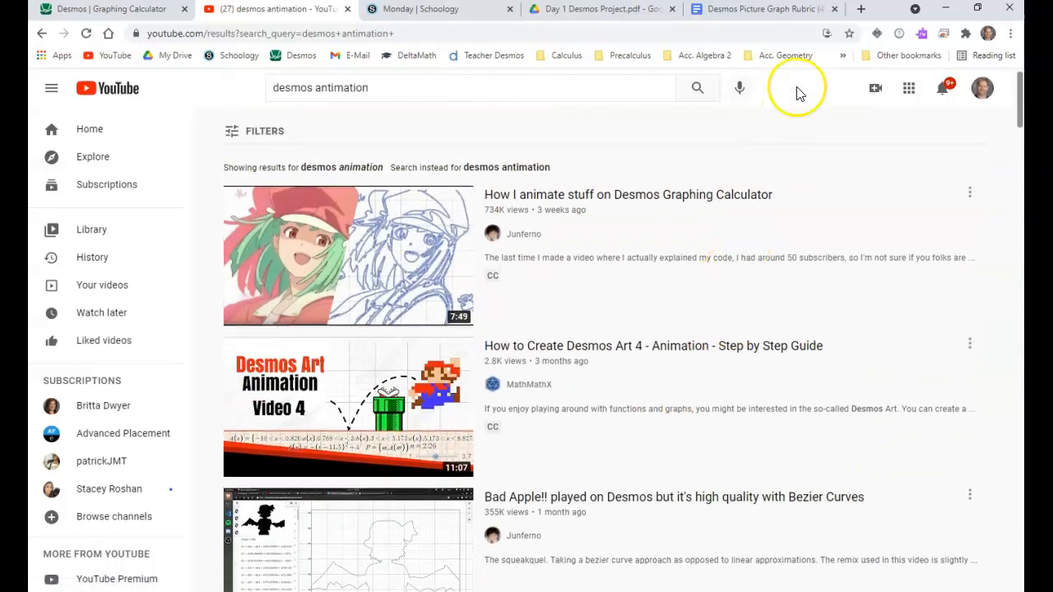
- Return to the Learn Desmos playlist and look through the remaining tutorials to its end
click(42, 33)
scroll(666, 362, down, 4)
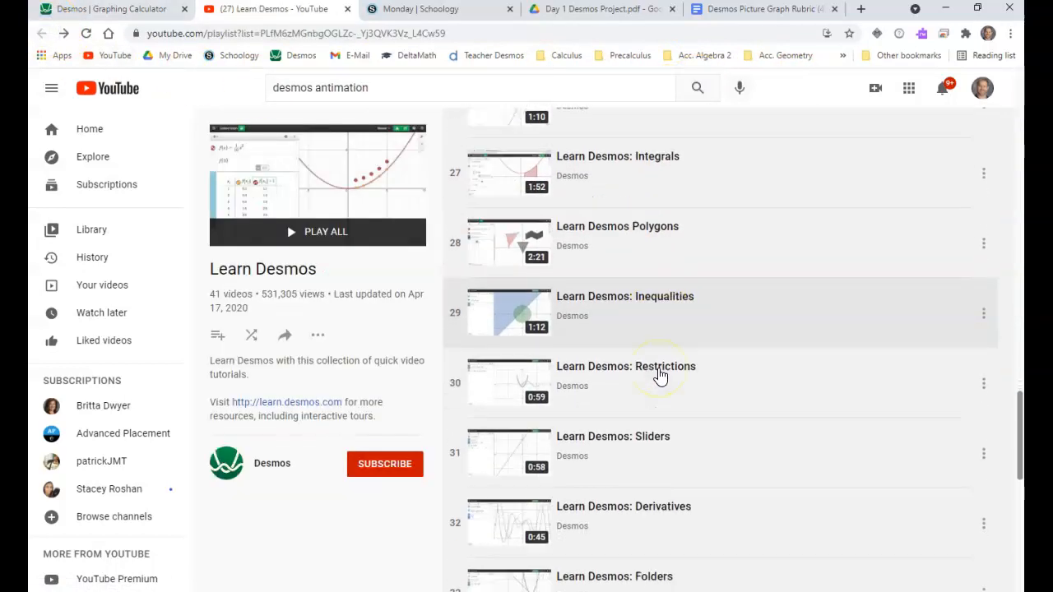
scroll(661, 376, down, 4)
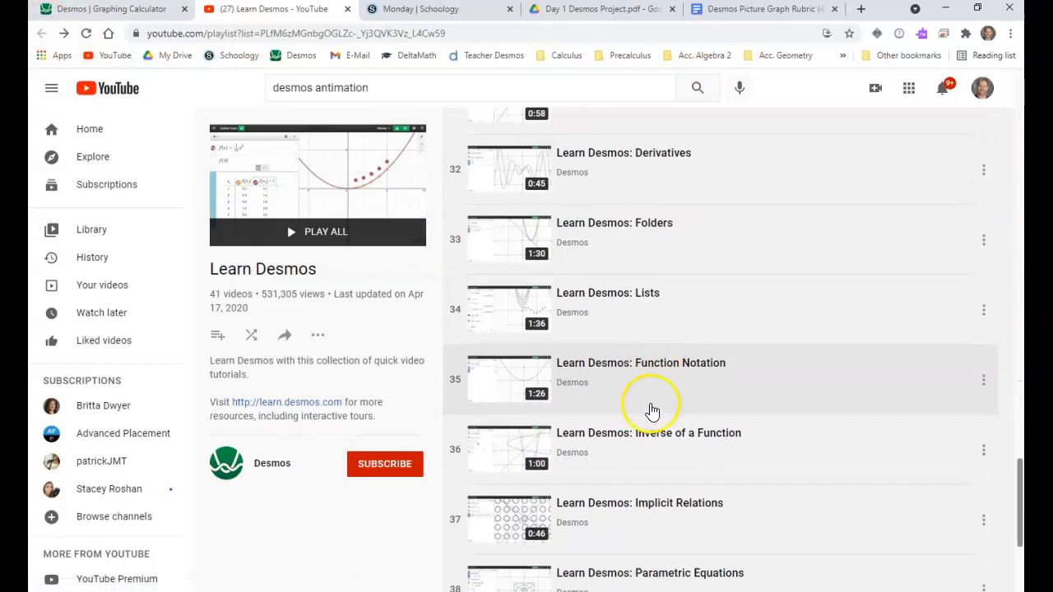
scroll(651, 418, down, 3)
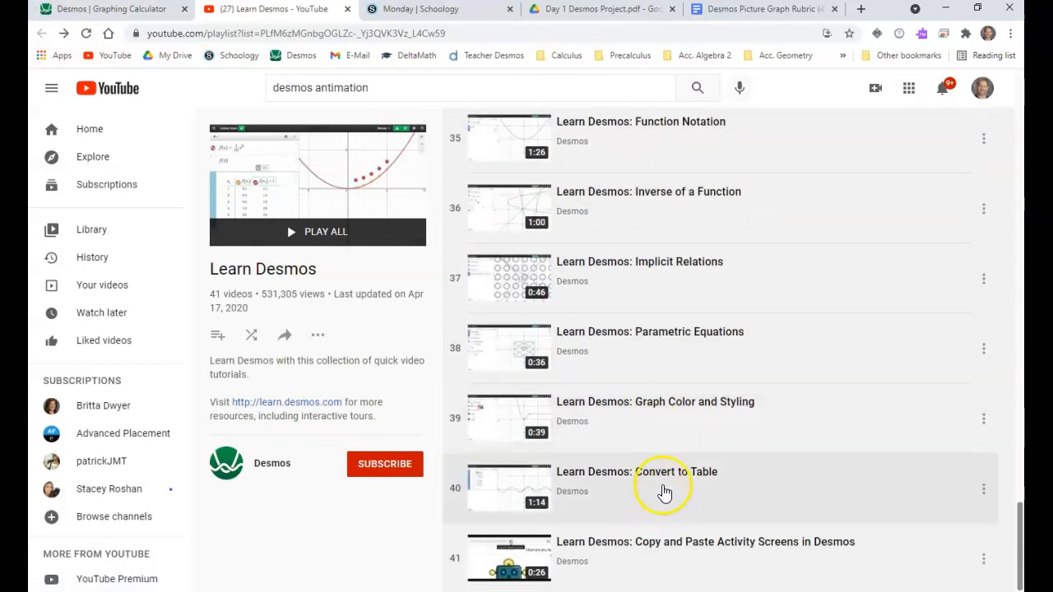
- Look back up through the Learn Desmos playlist to the tutorials on restrictions, inequalities and polygons
scroll(665, 487, up, 3)
scroll(665, 482, up, 5)
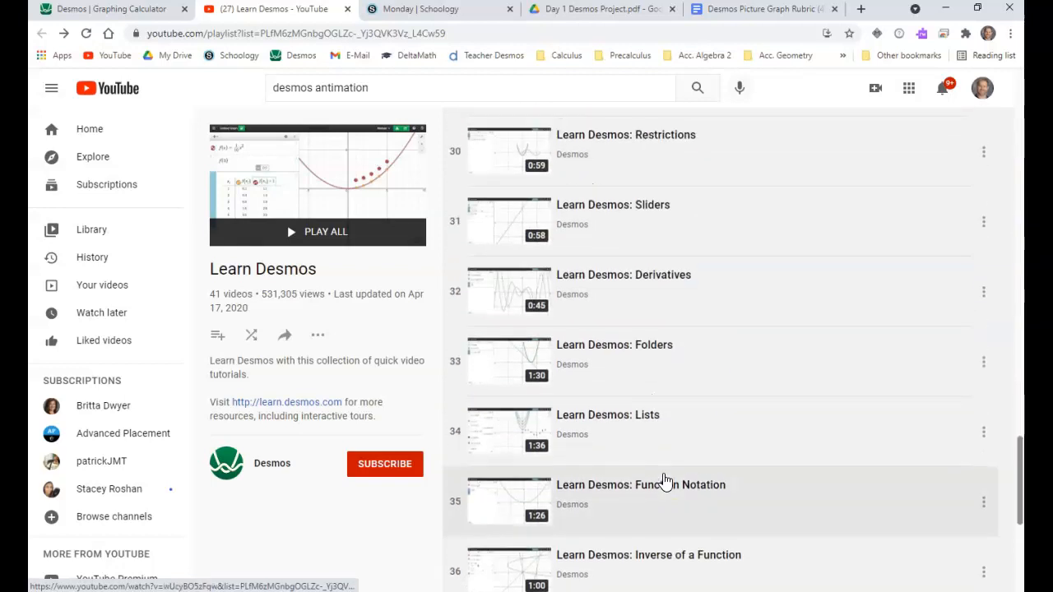
scroll(665, 482, up, 1)
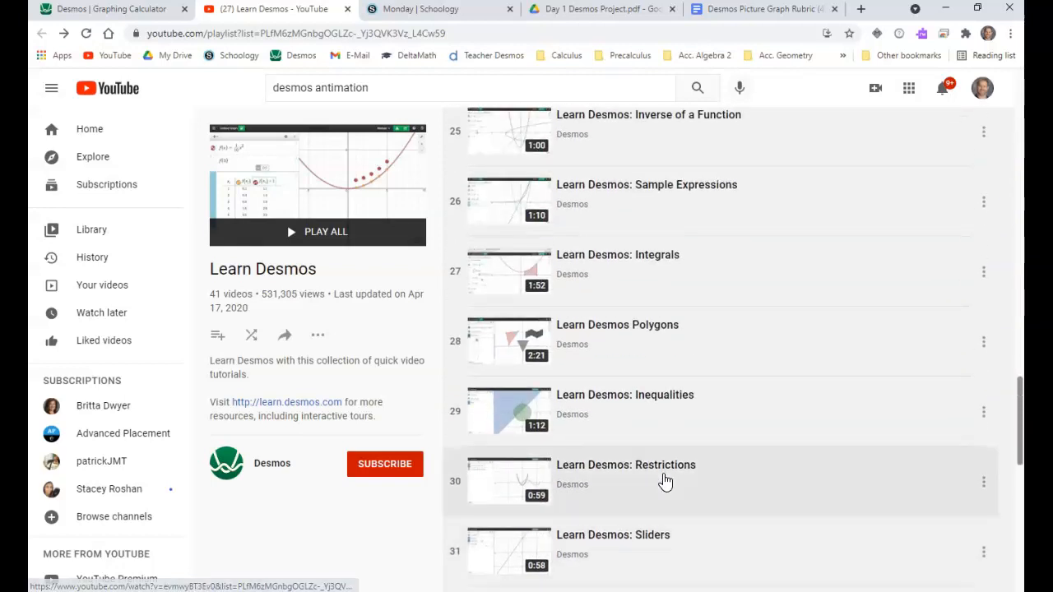
- Switch back to the Desmos graph, show the black circle r² = (x − t)² + (y − s)², and animate it with the t and s sliders
click(103, 14)
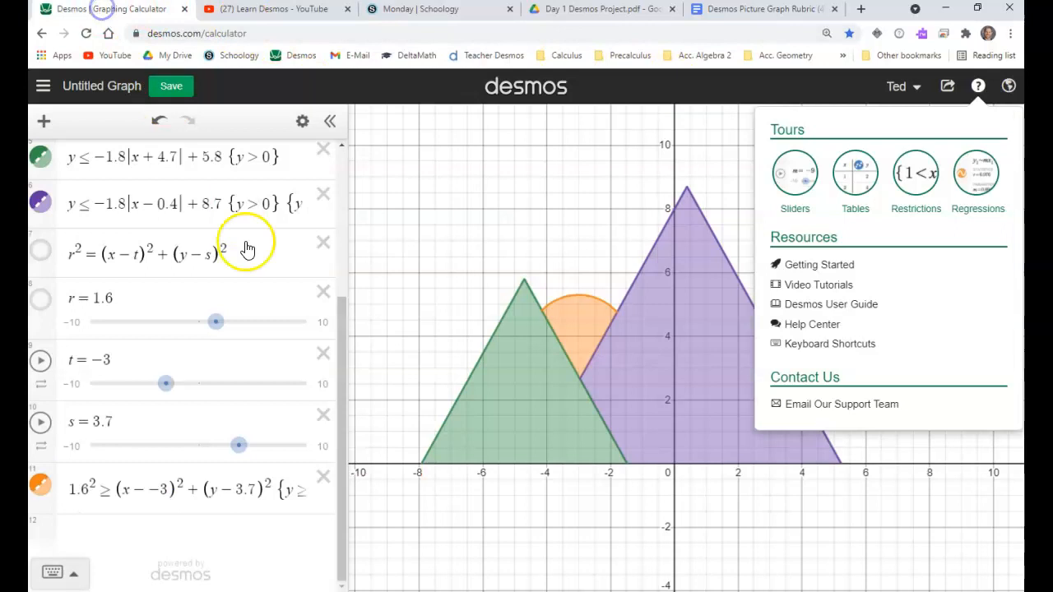
click(40, 363)
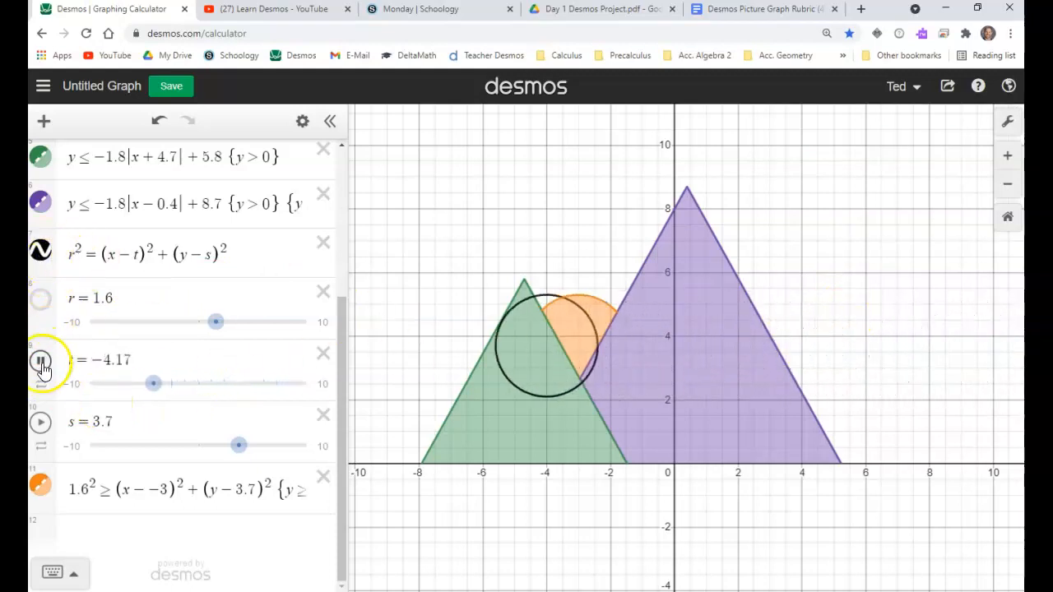
click(41, 423)
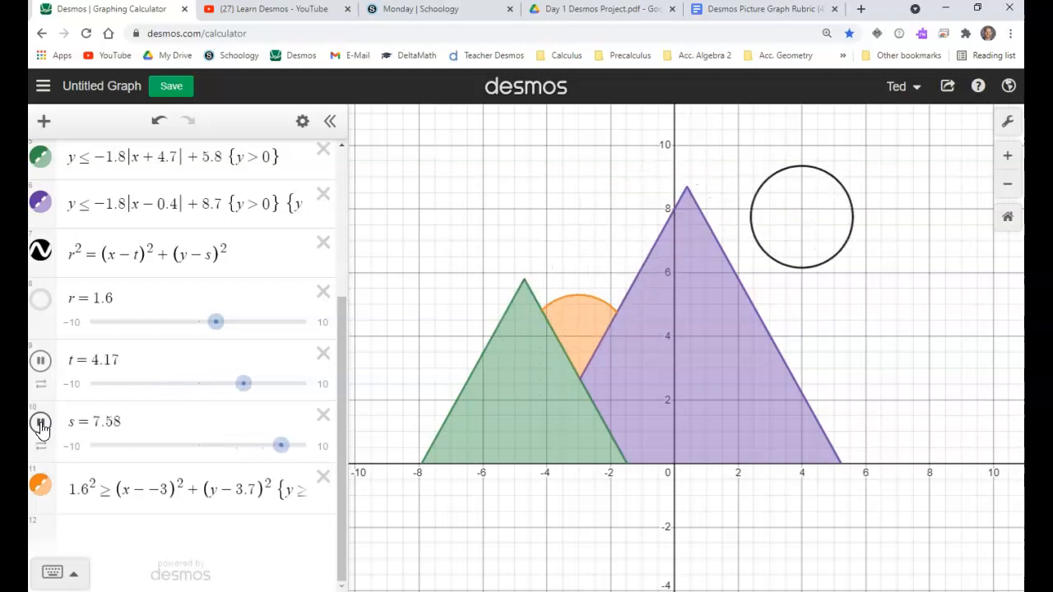
- Save the graph under a title made of the teacher's name followed by "Desmos Project Hour 4"
click(103, 86)
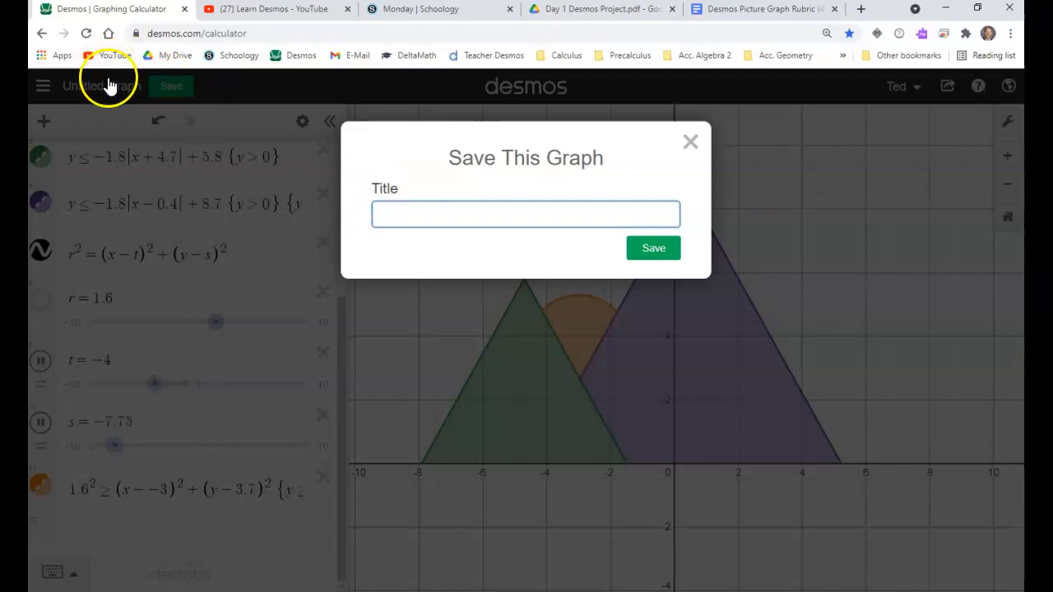
click(476, 215)
text(Mr. Strub's Desmos Project Hour 4)
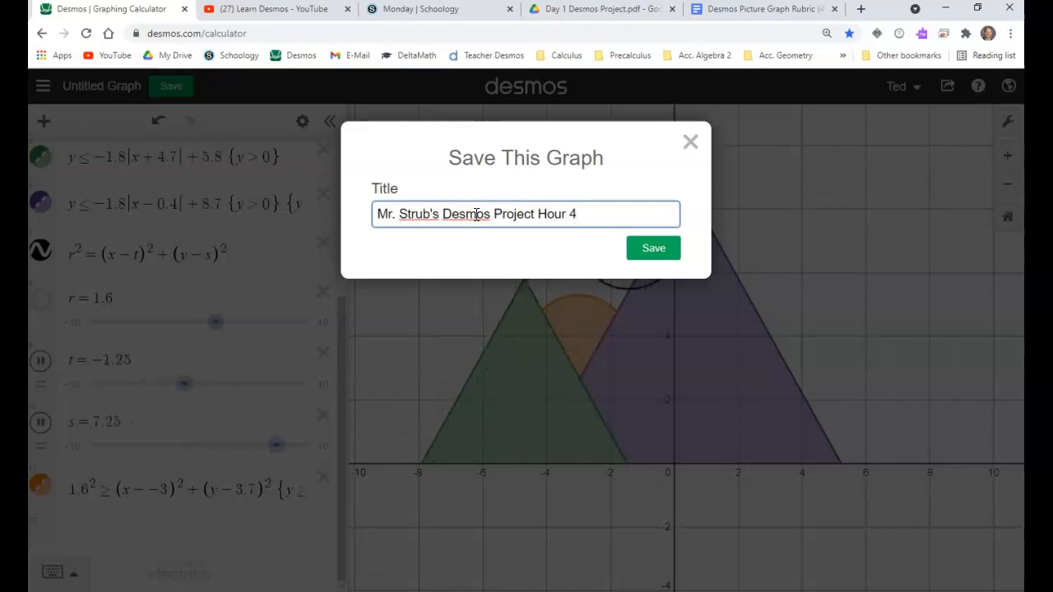
click(642, 246)
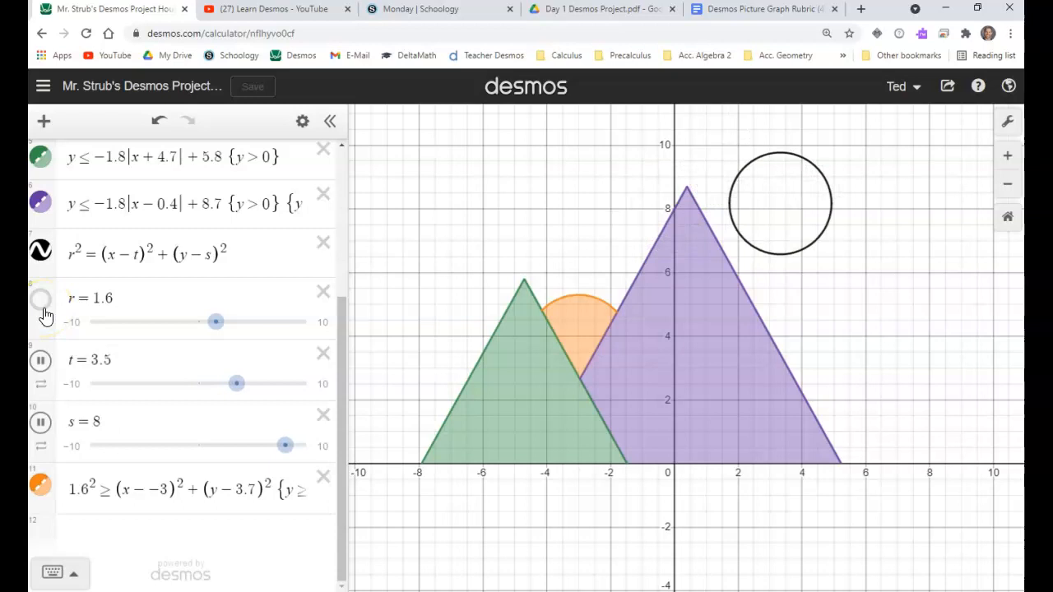
- Open the line display options for the radius value r
click(44, 311)
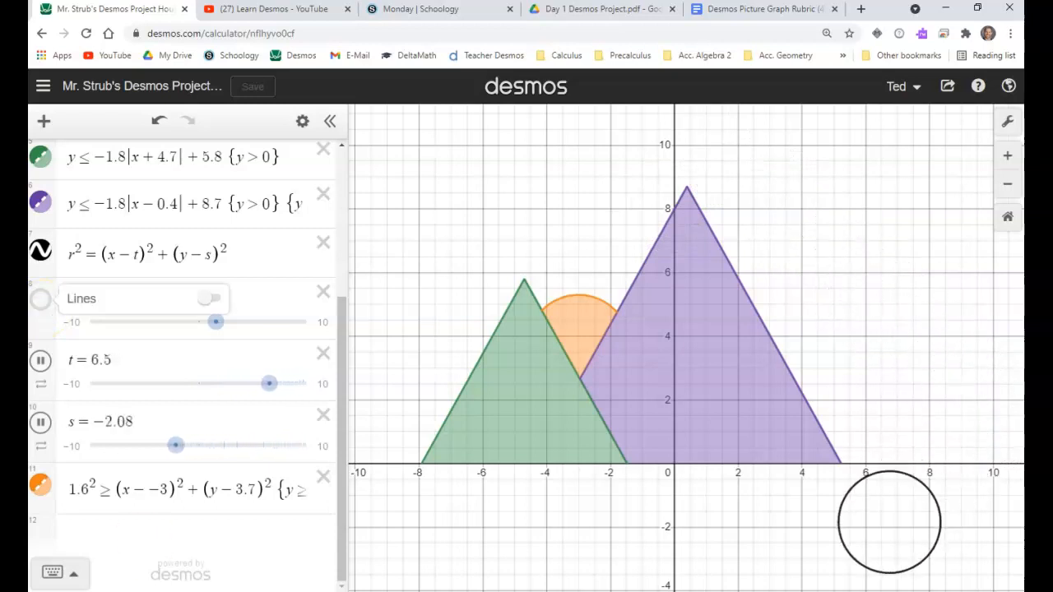